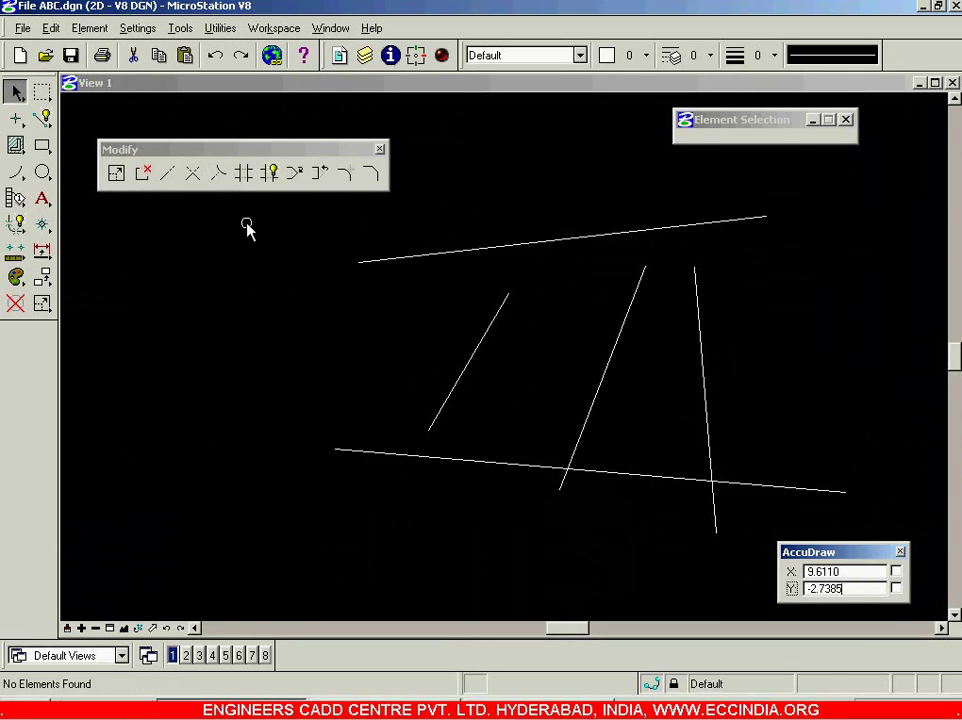
- Select the short left diagonal, clear the selection, and move the editing toolbox aside
click(504, 311)
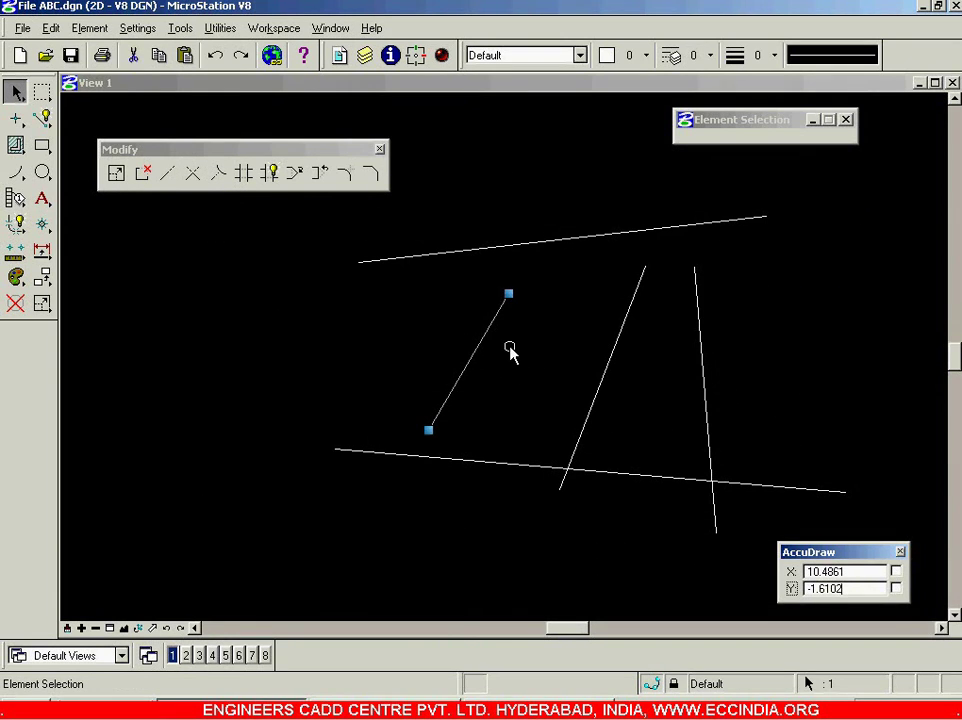
click(510, 350)
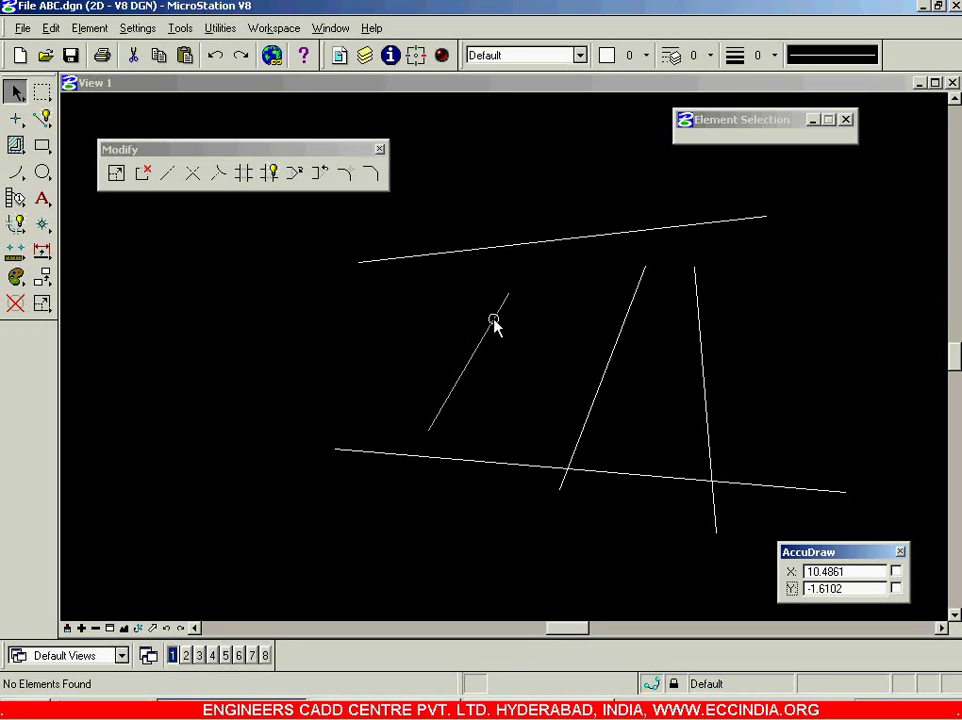
click(493, 320)
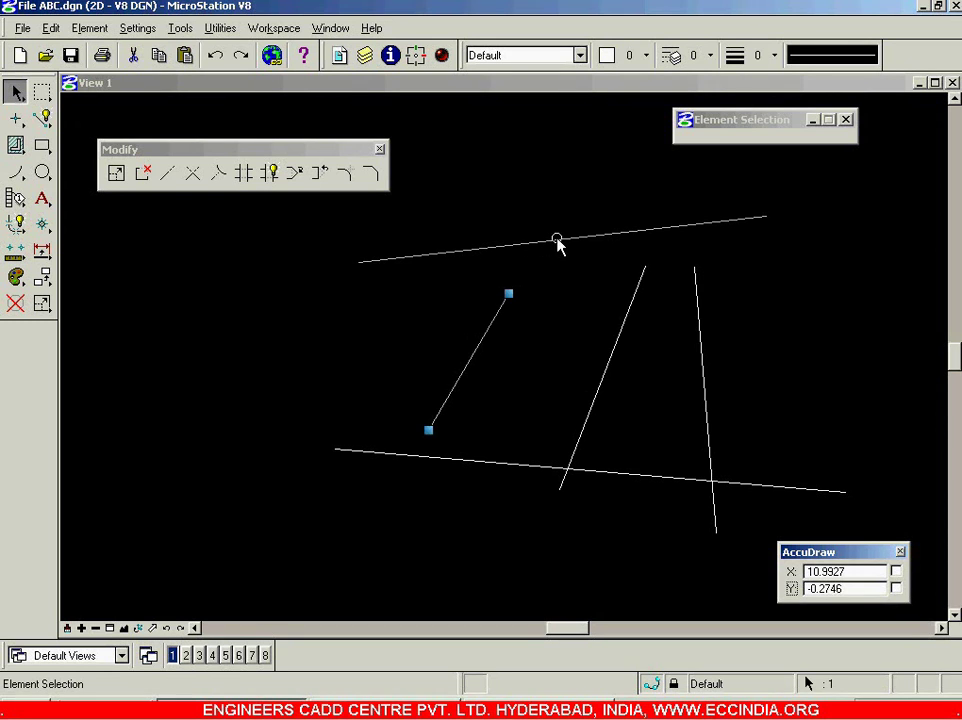
click(558, 279)
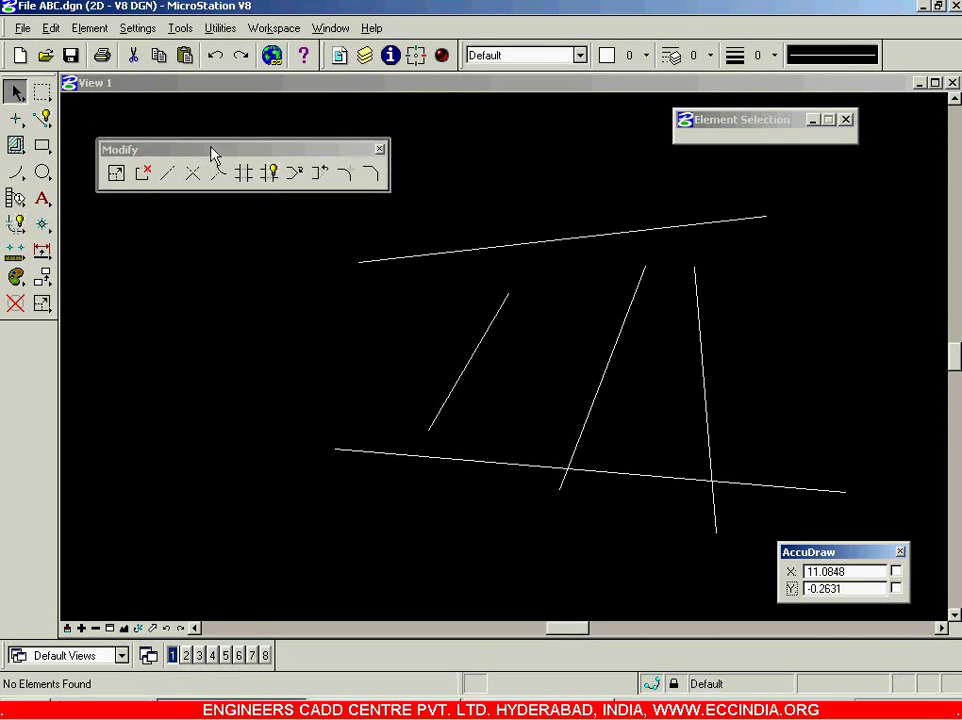
drag(213, 150, 228, 133)
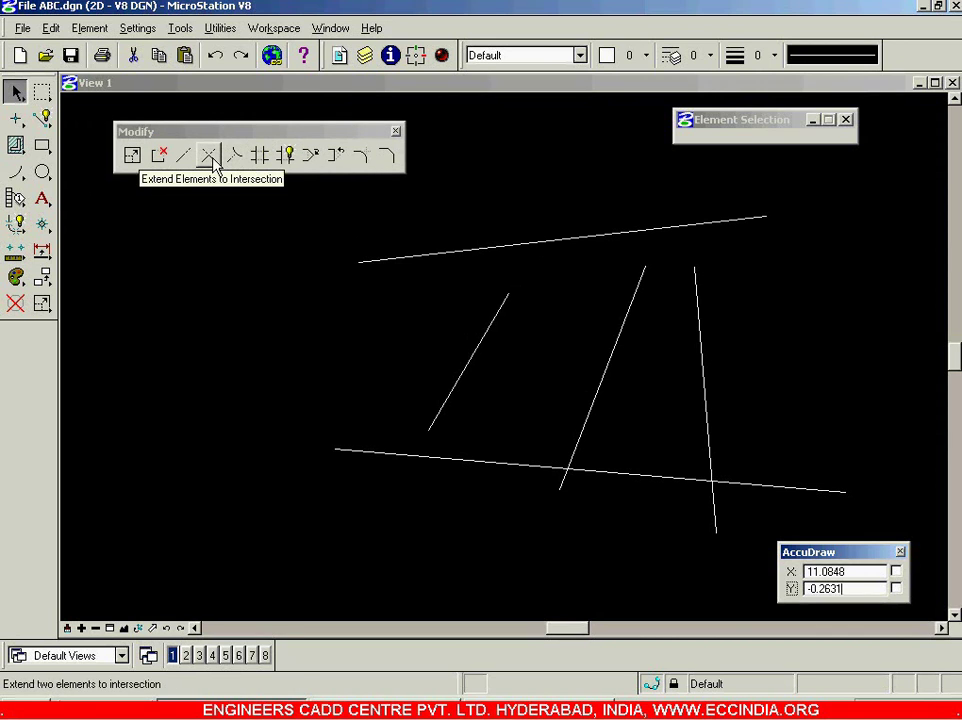
- Join the short diagonal and top line with Extend 2 Elements to Intersection, then undo
click(208, 156)
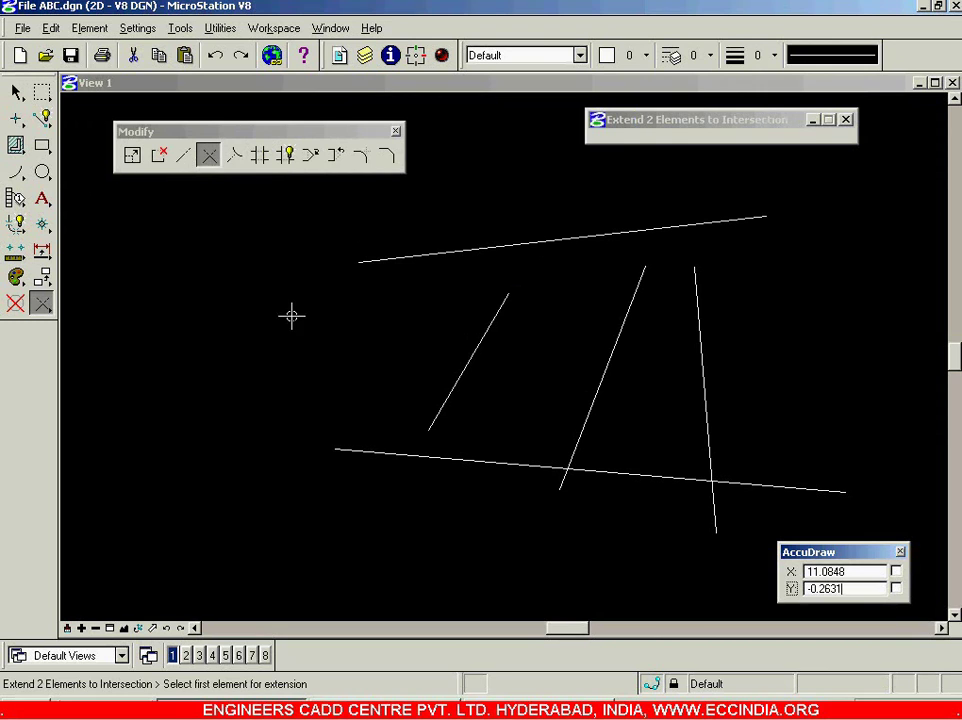
click(489, 325)
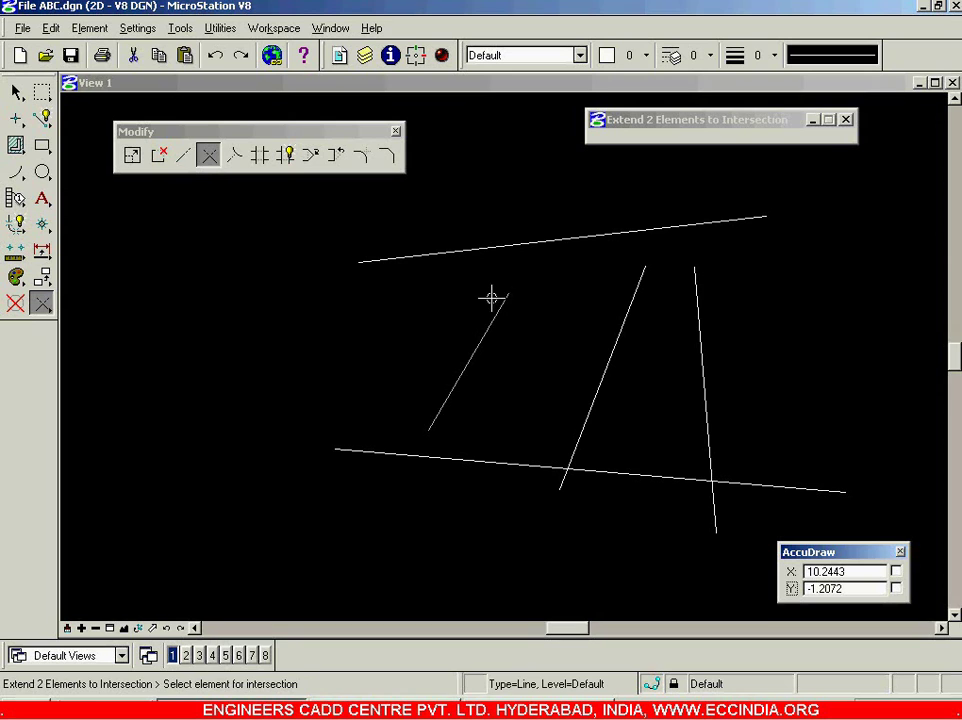
click(455, 256)
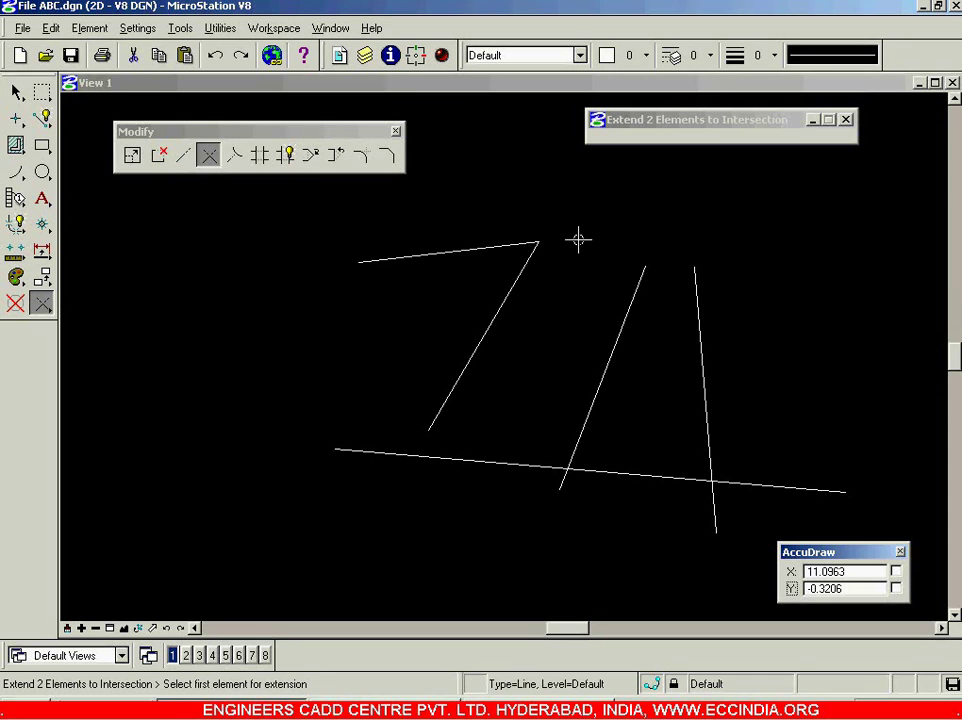
key(ctrl+z)
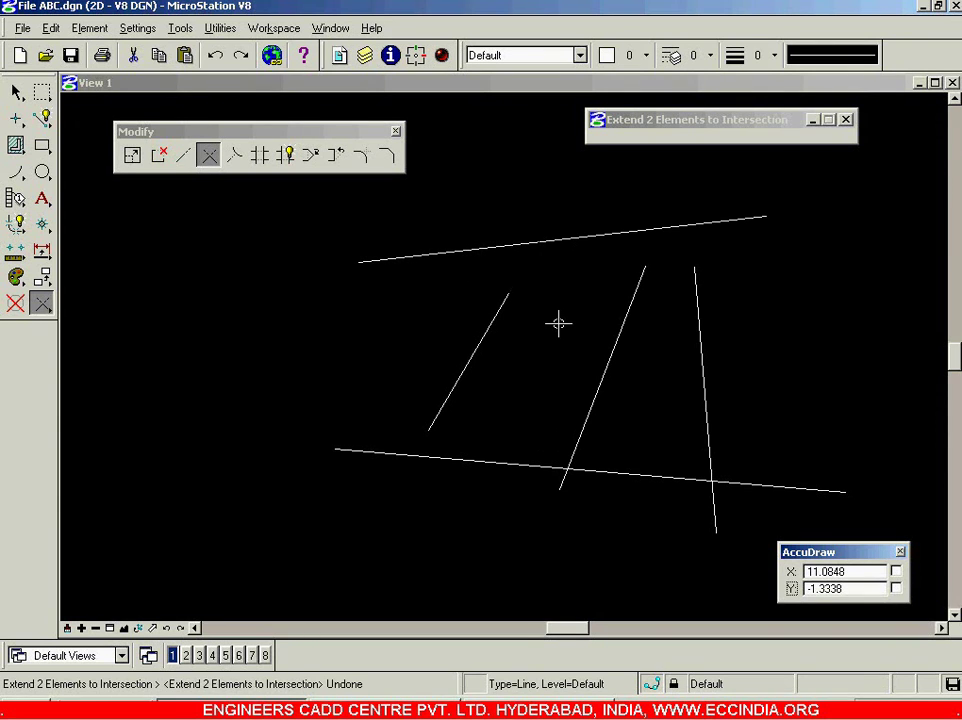
- Join the short diagonal to the top line and to the bottom line, then undo
click(206, 157)
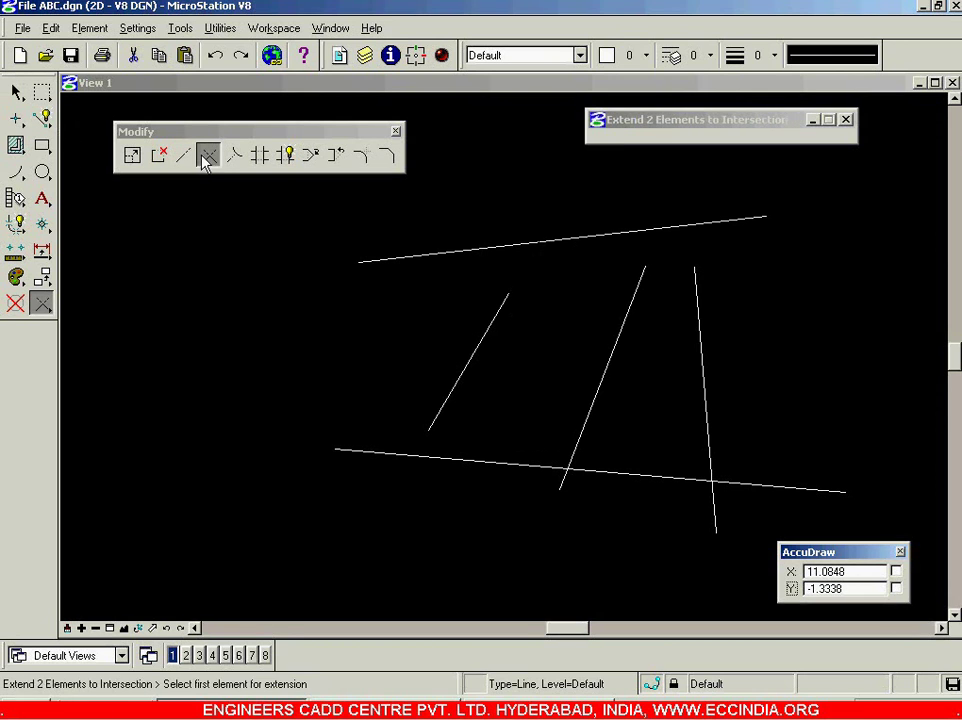
click(493, 321)
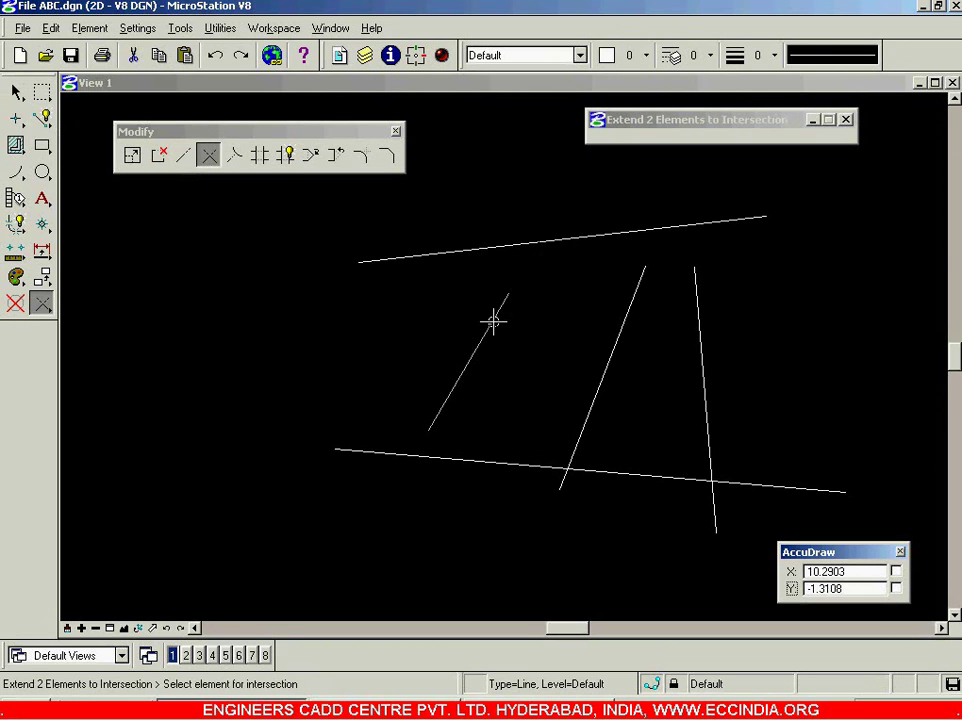
click(592, 237)
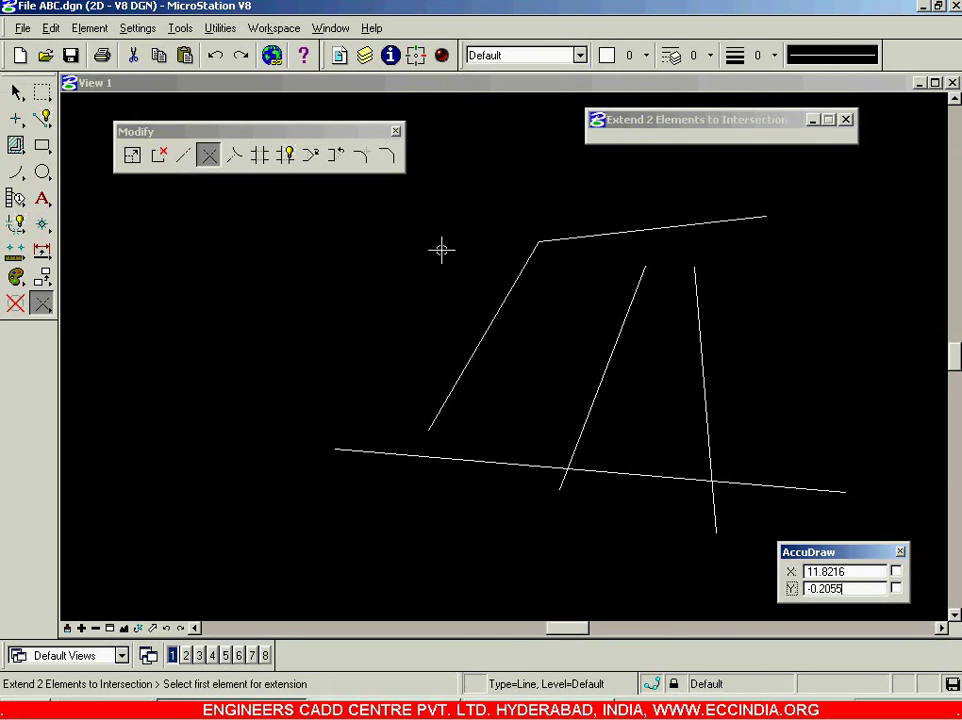
click(430, 416)
click(350, 451)
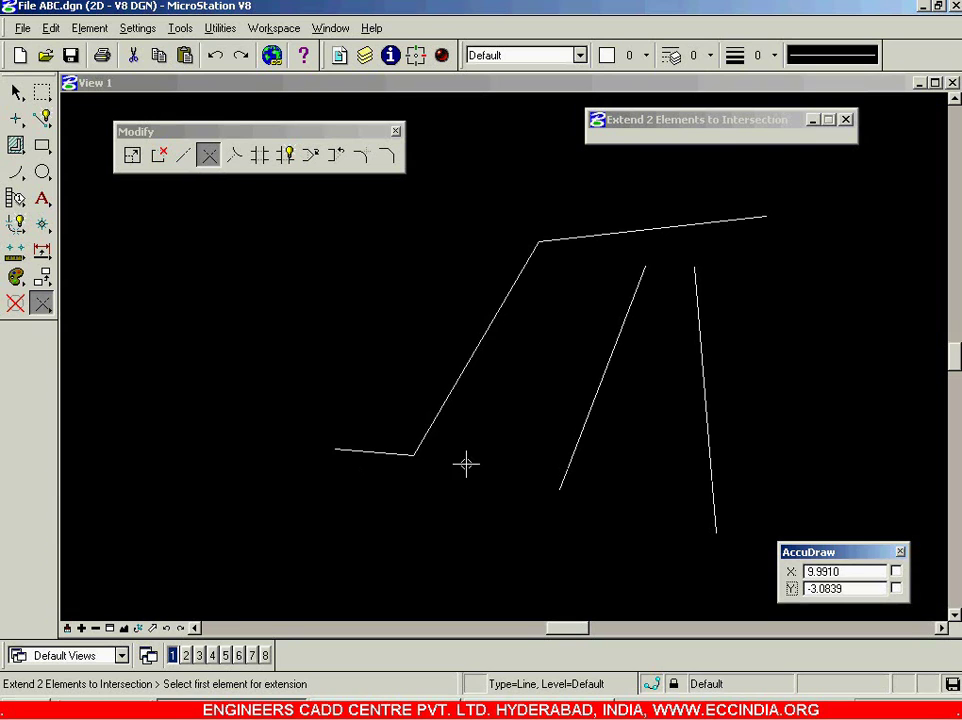
key(ctrl+z)
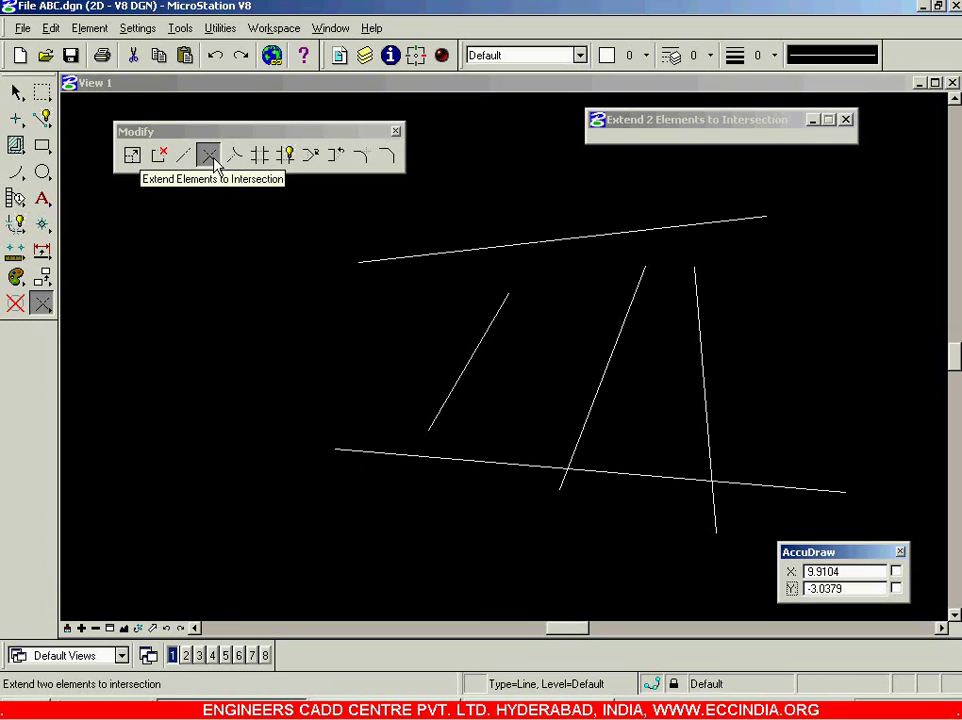
- Corner the middle and right lines onto the bottom line, then undo and redo
click(581, 428)
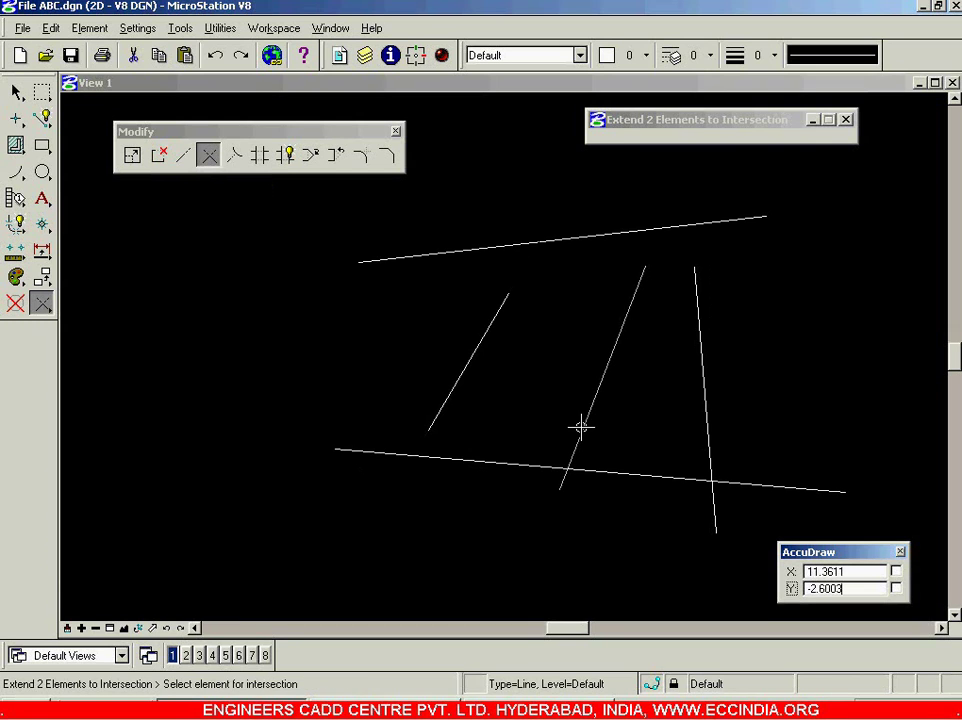
click(597, 472)
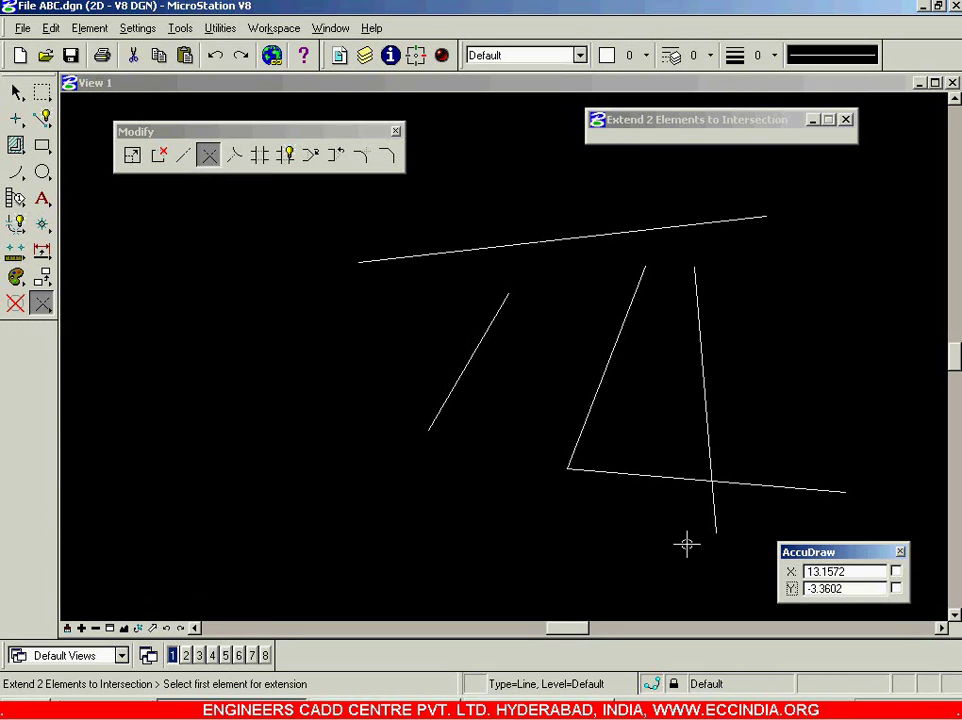
click(707, 441)
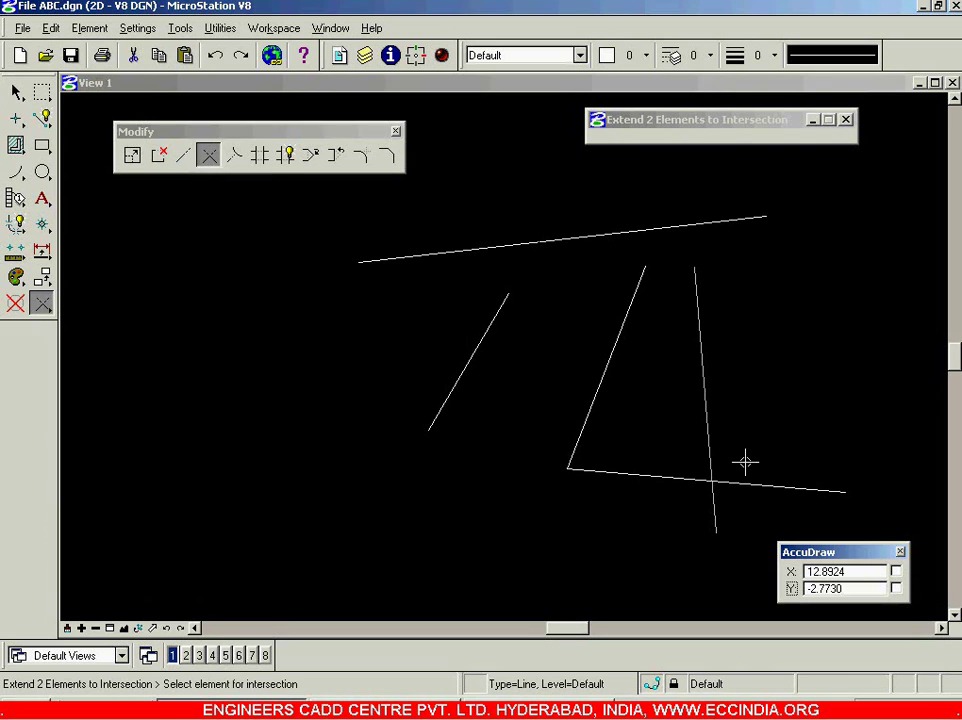
click(686, 480)
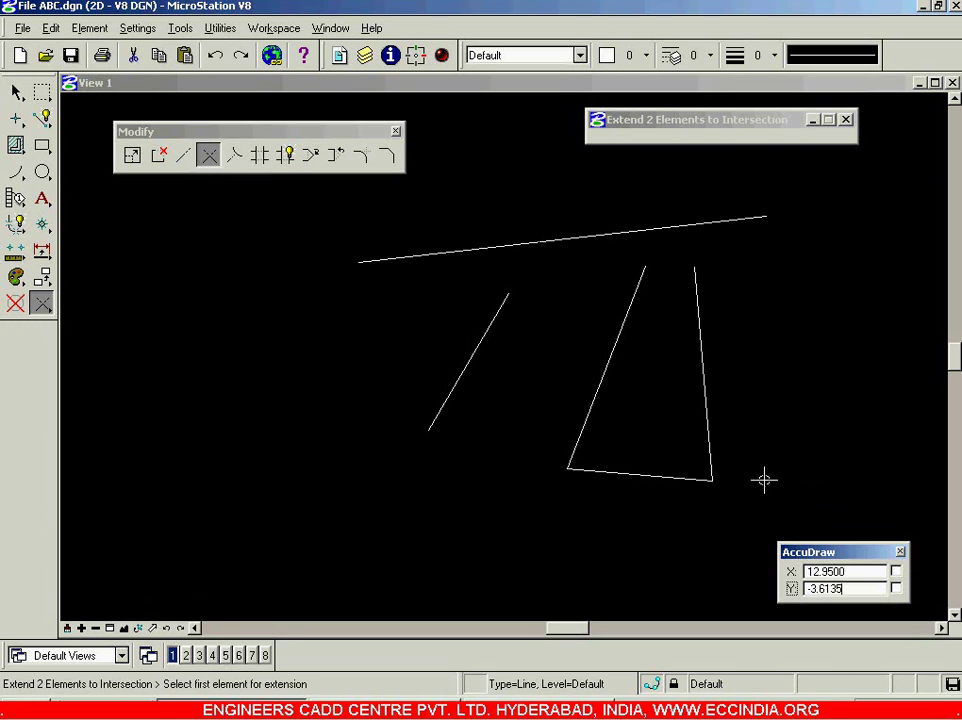
click(209, 157)
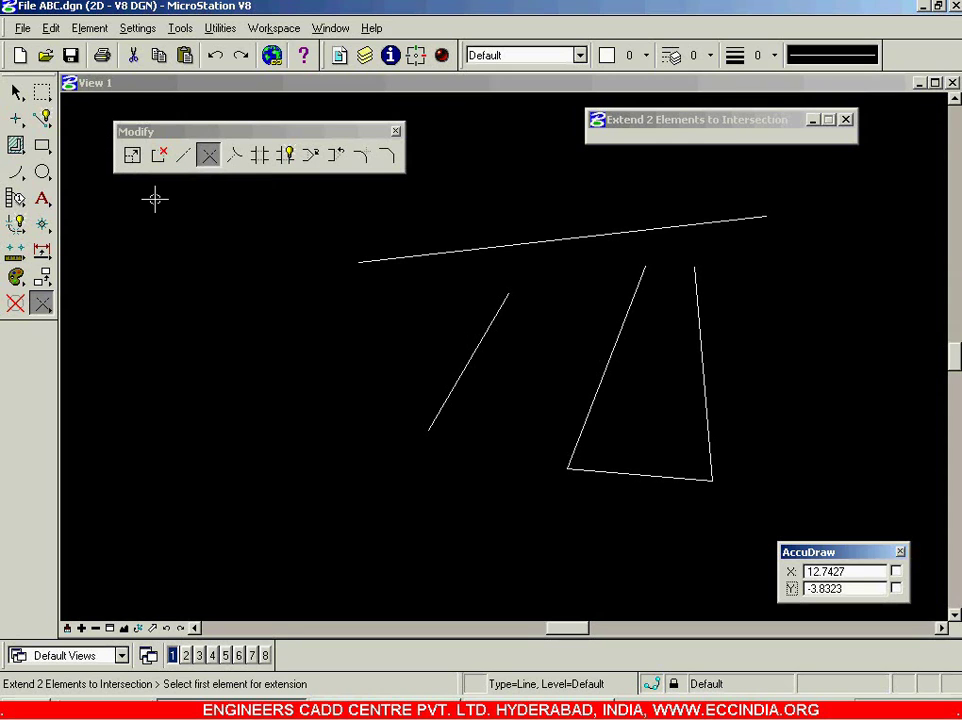
key(ctrl+z)
key(ctrl+z)
key(ctrl+z)
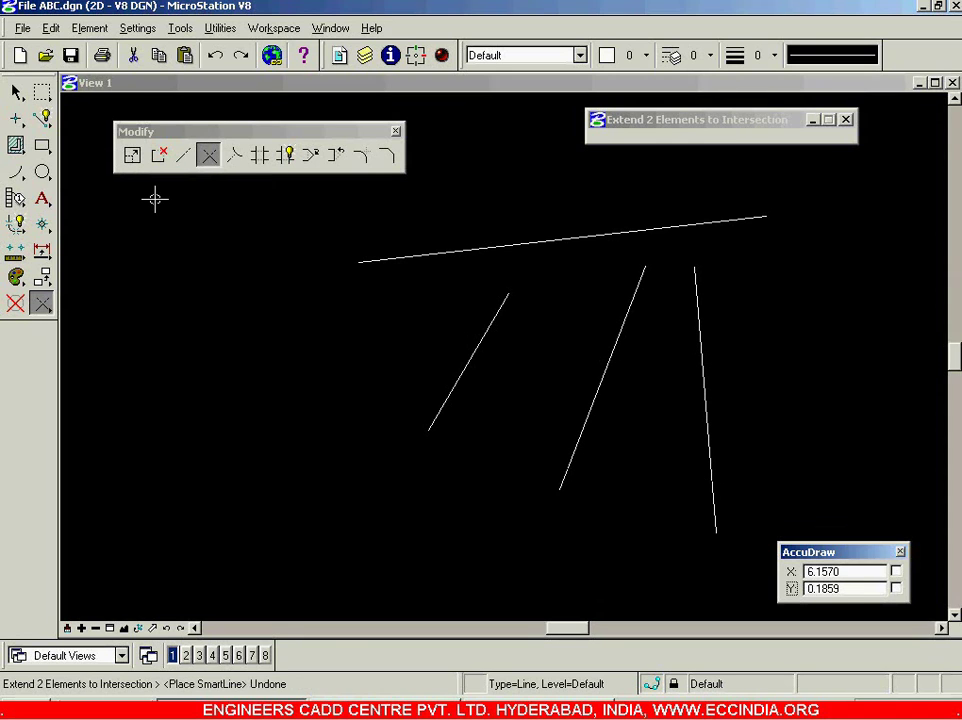
key(ctrl+r)
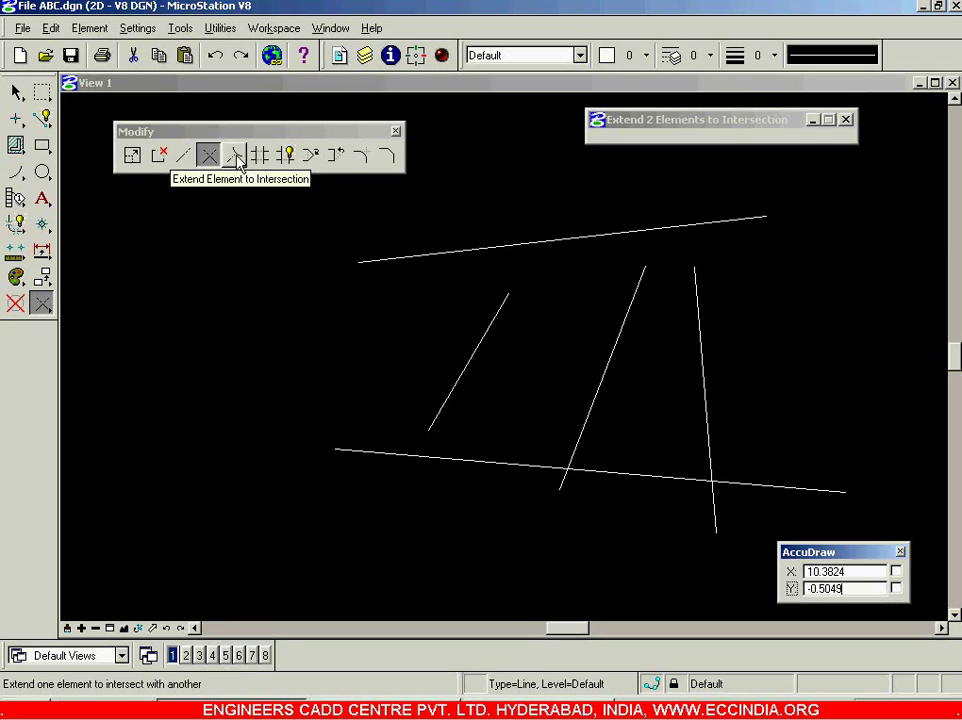
- Extend only the short diagonal up to the top line with Extend Element to Intersection, then undo
click(236, 160)
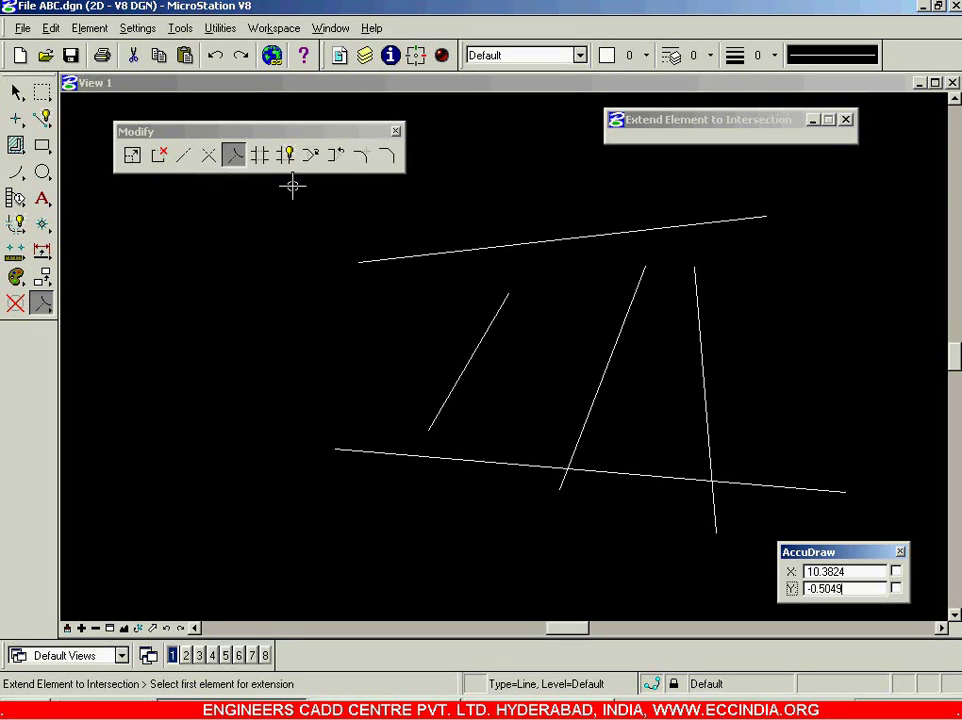
click(496, 309)
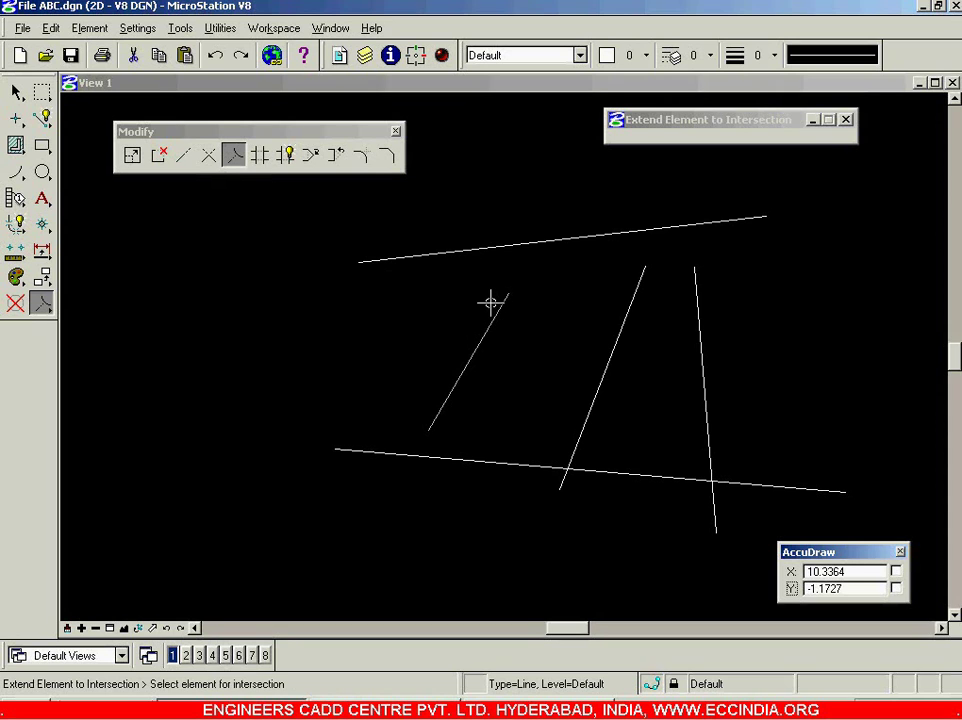
click(468, 252)
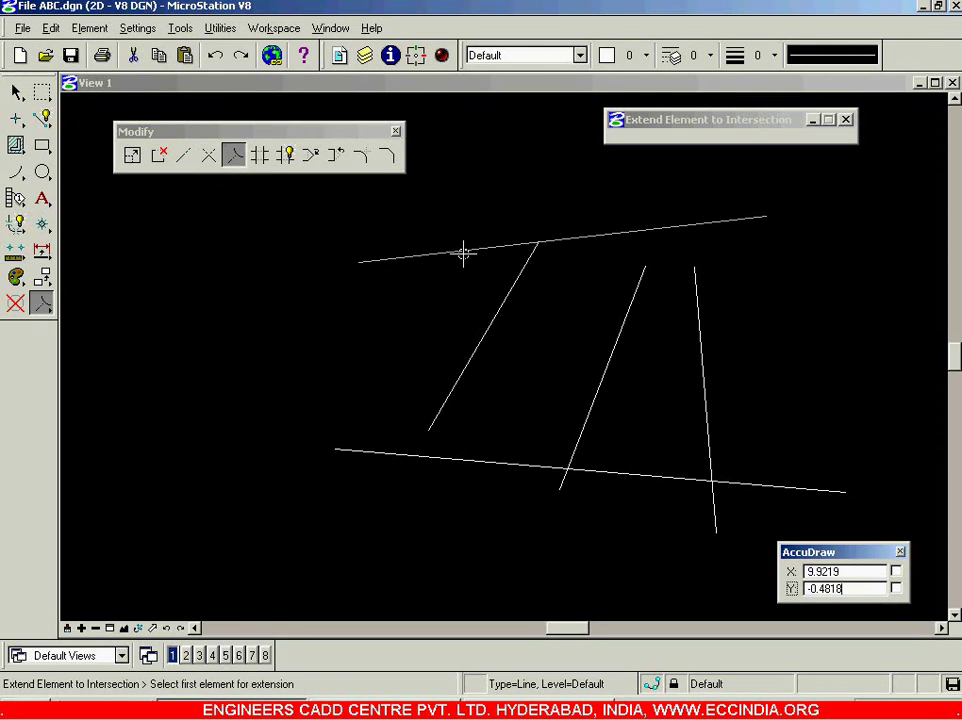
key(ctrl+z)
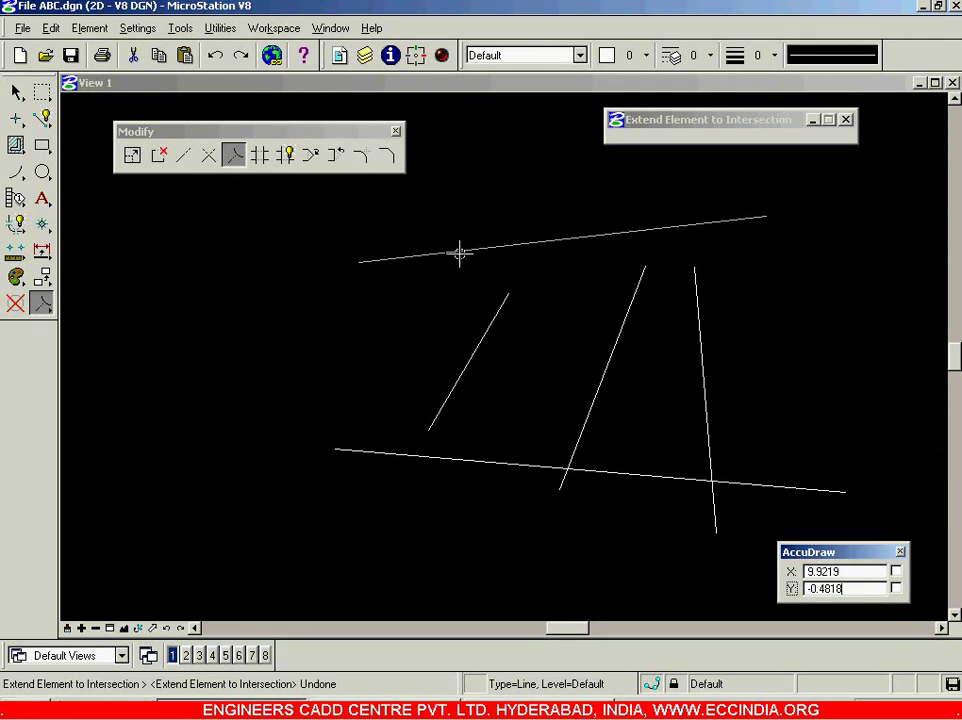
- Extend the short diagonal and top line to meet each other, then undo to restore them
click(208, 156)
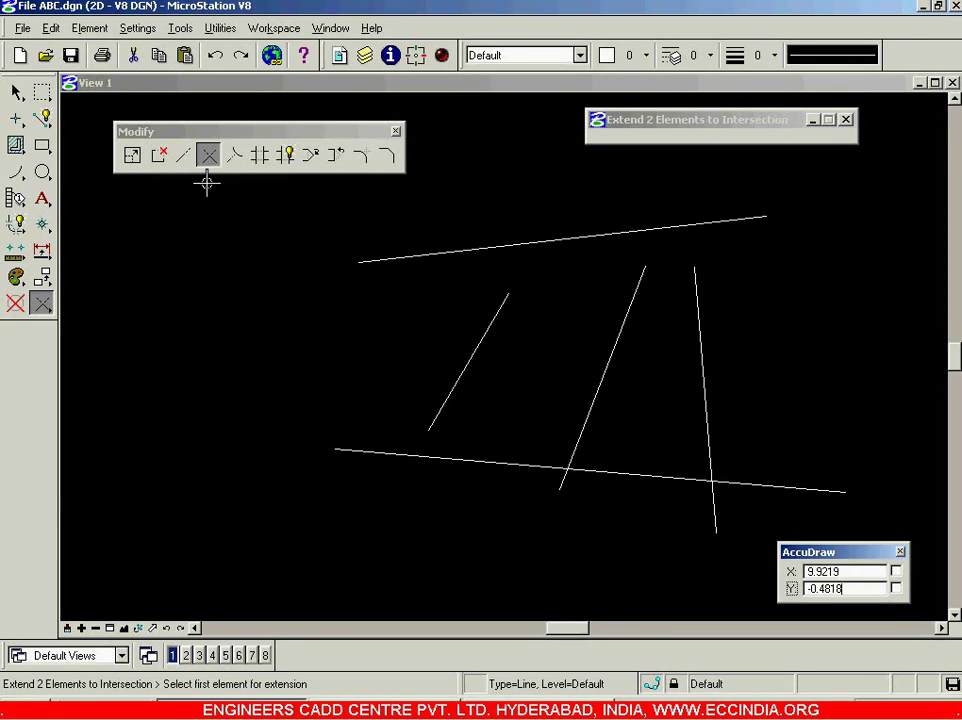
click(490, 322)
click(445, 257)
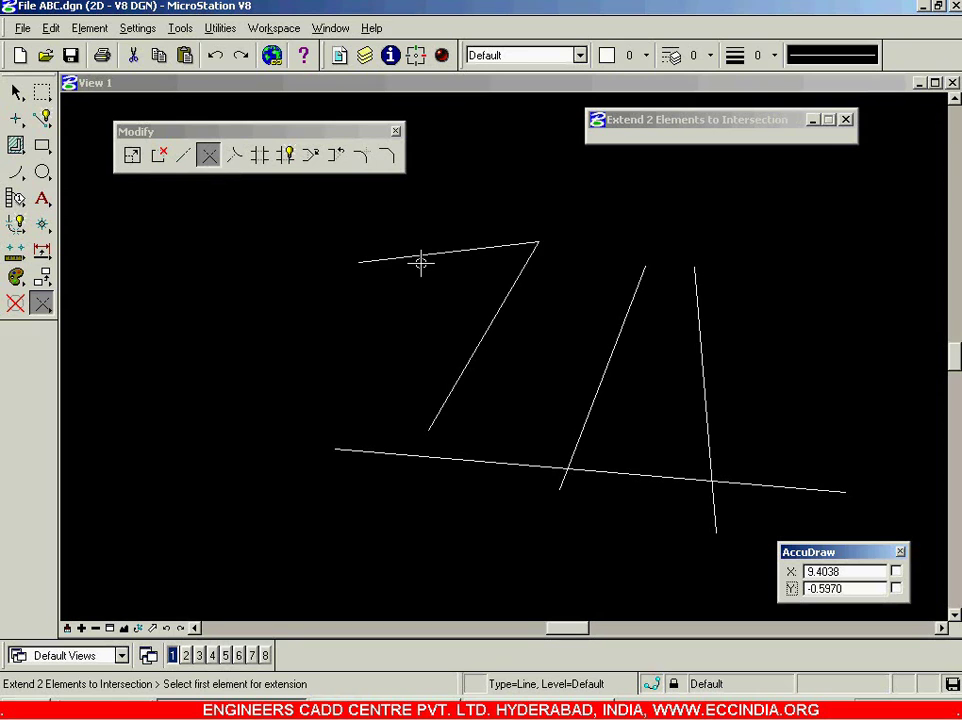
key(ctrl+z)
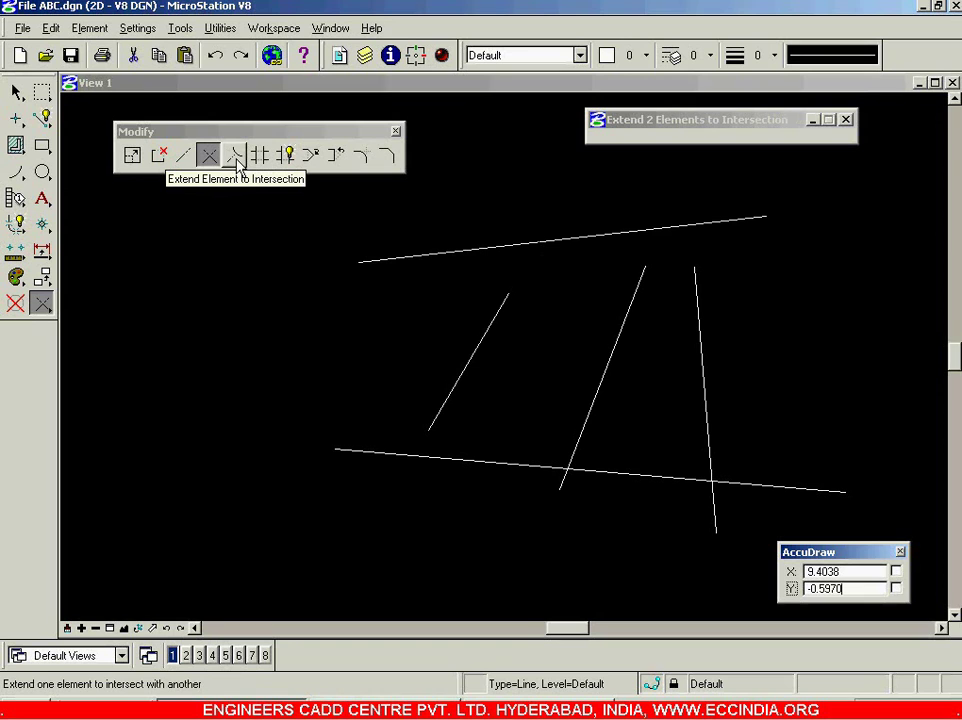
- Cut the middle diagonal back to the bottom line, extend it to the top line, and end the right line at the bottom
click(235, 157)
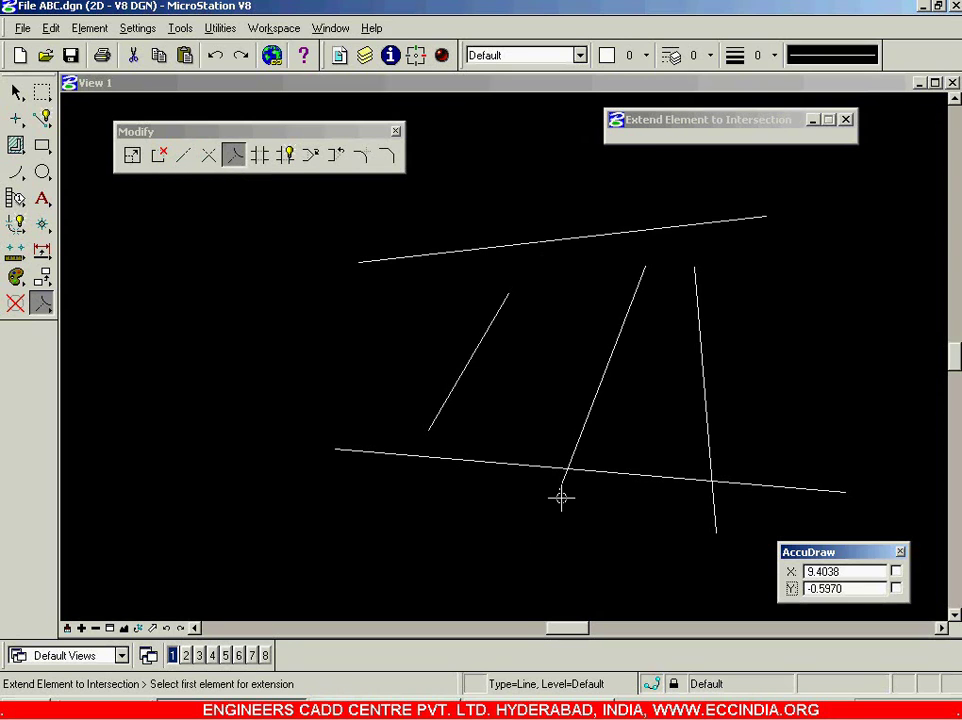
click(584, 421)
click(611, 469)
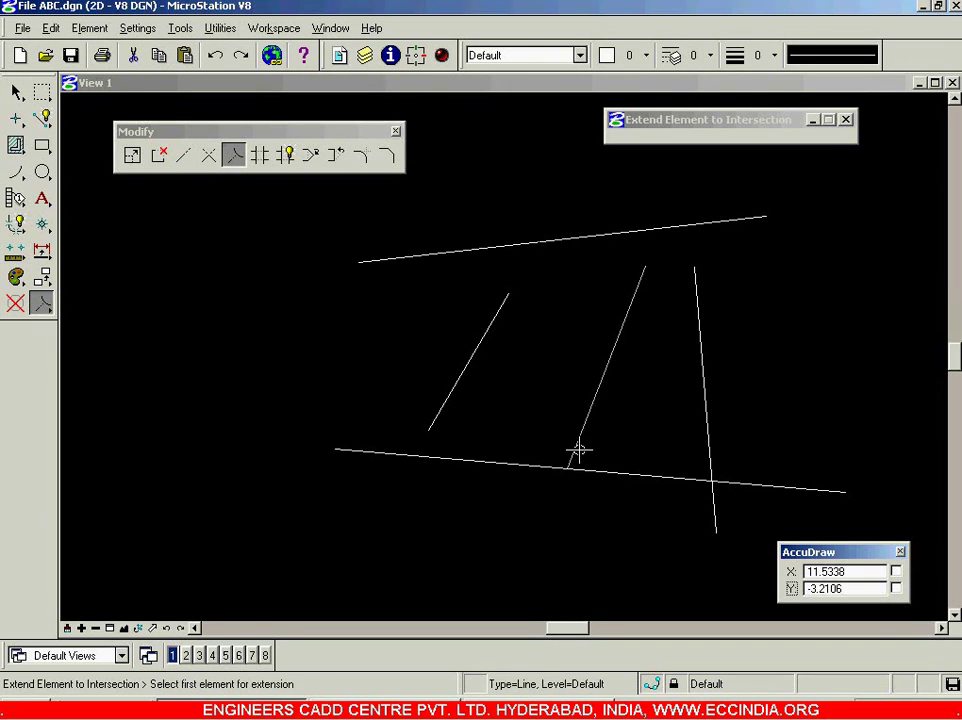
click(638, 287)
click(575, 245)
click(701, 345)
click(777, 484)
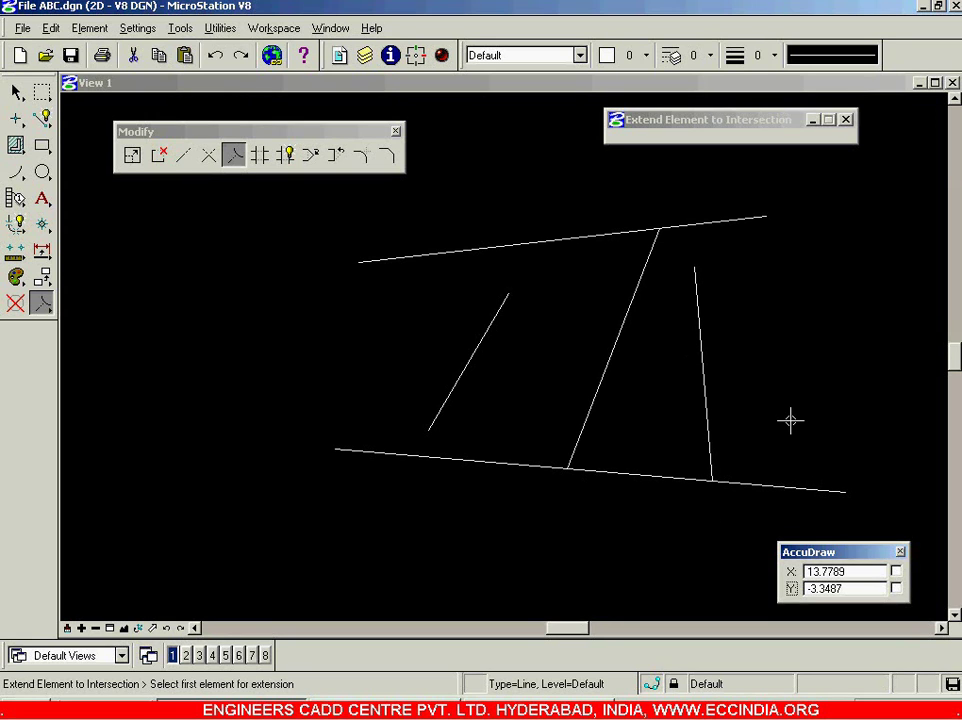
- Extend the left diagonal up to the top line, then return to element selection
click(500, 303)
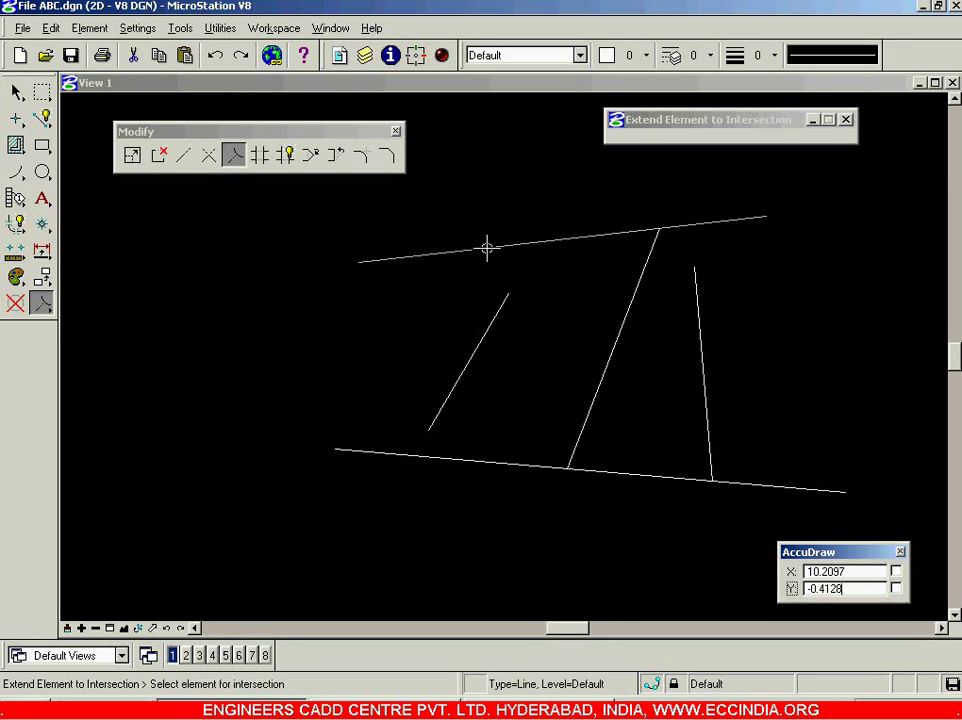
click(548, 367)
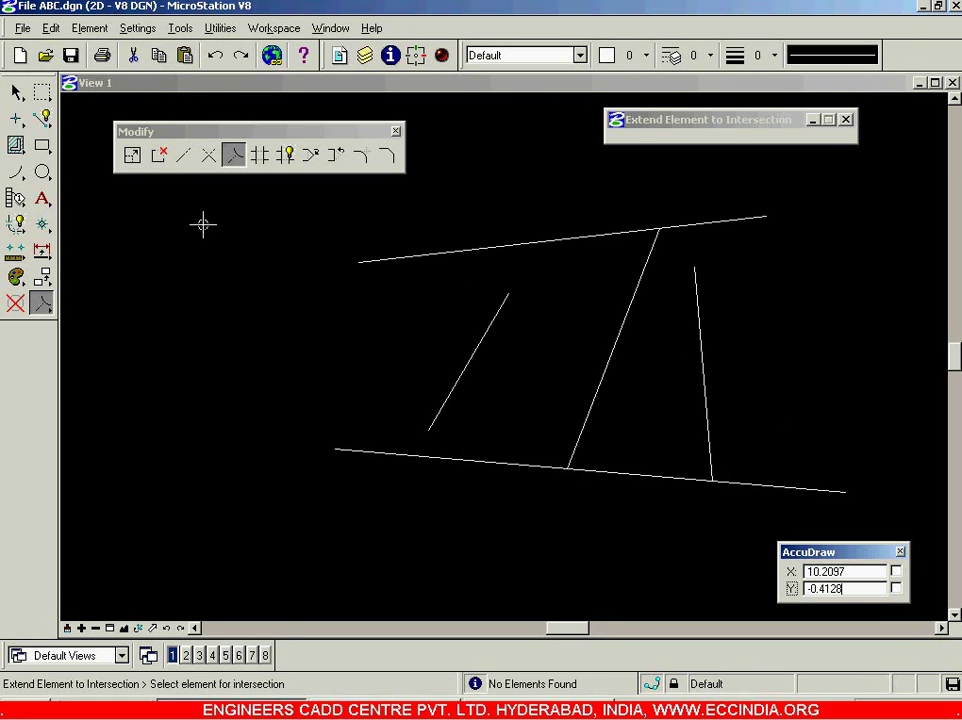
click(41, 92)
click(233, 155)
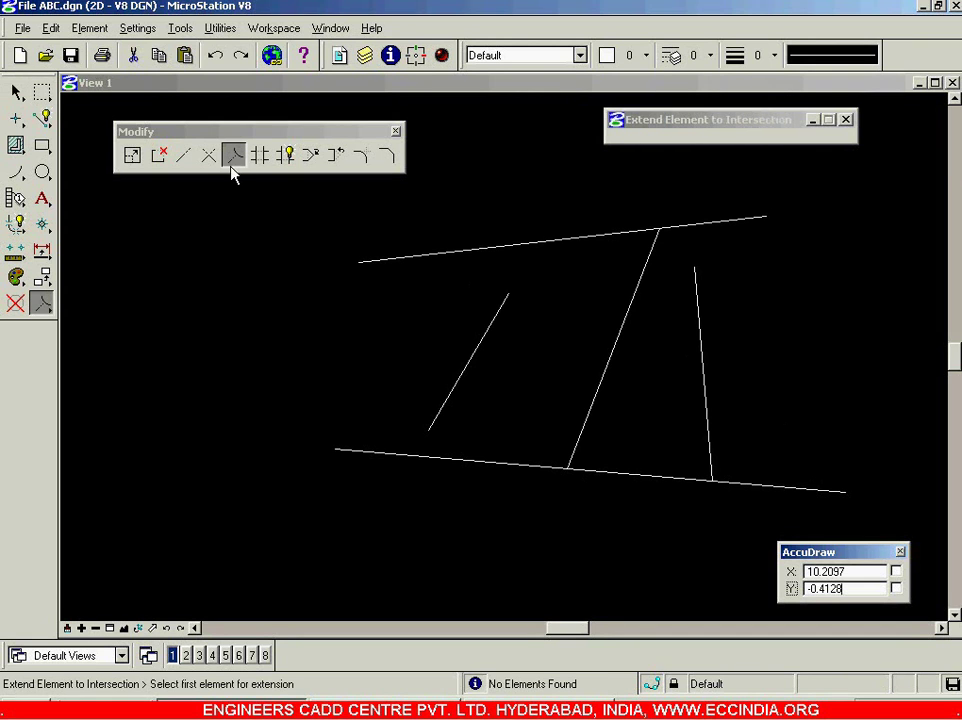
click(497, 313)
click(473, 249)
click(419, 322)
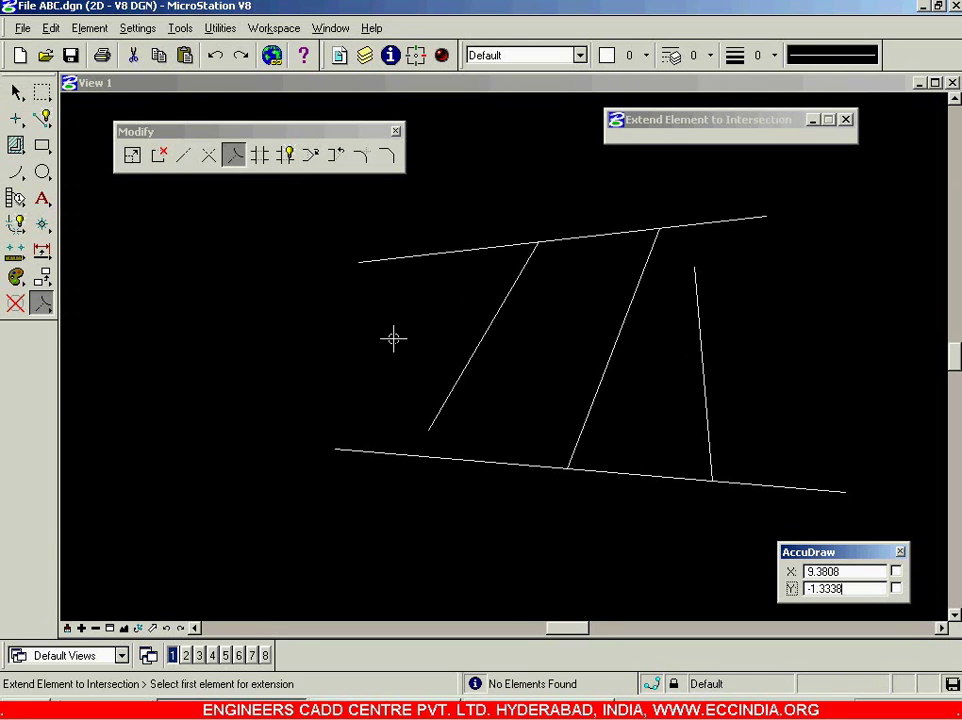
click(16, 92)
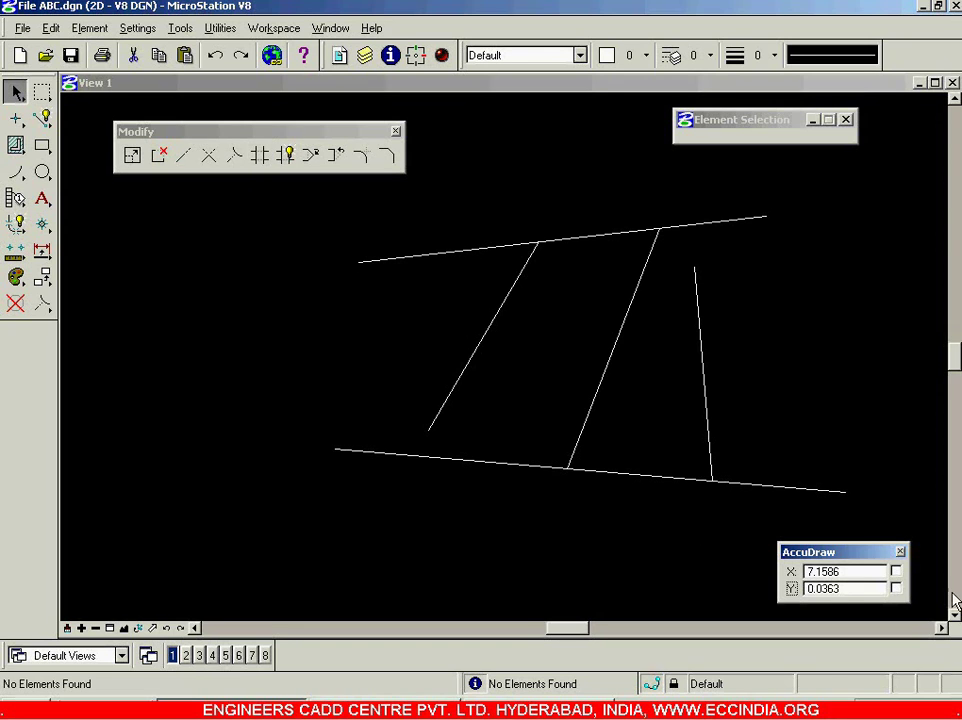
- Delete all elements and draw three slanted near-vertical lines with Place SmartLine
key(ctrl+a)
key(Delete)
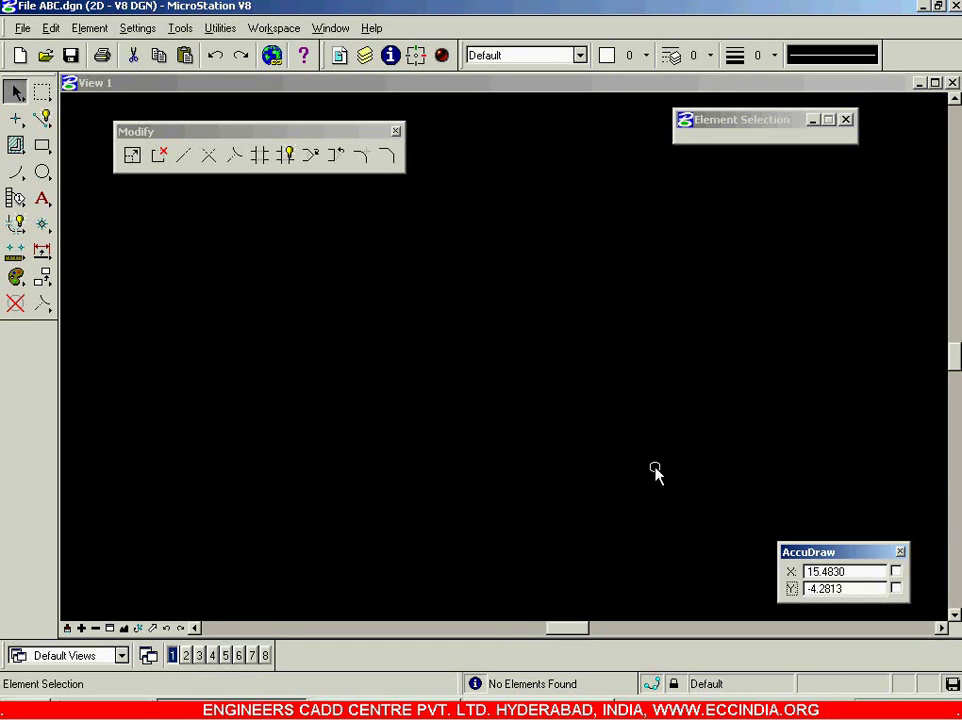
click(41, 117)
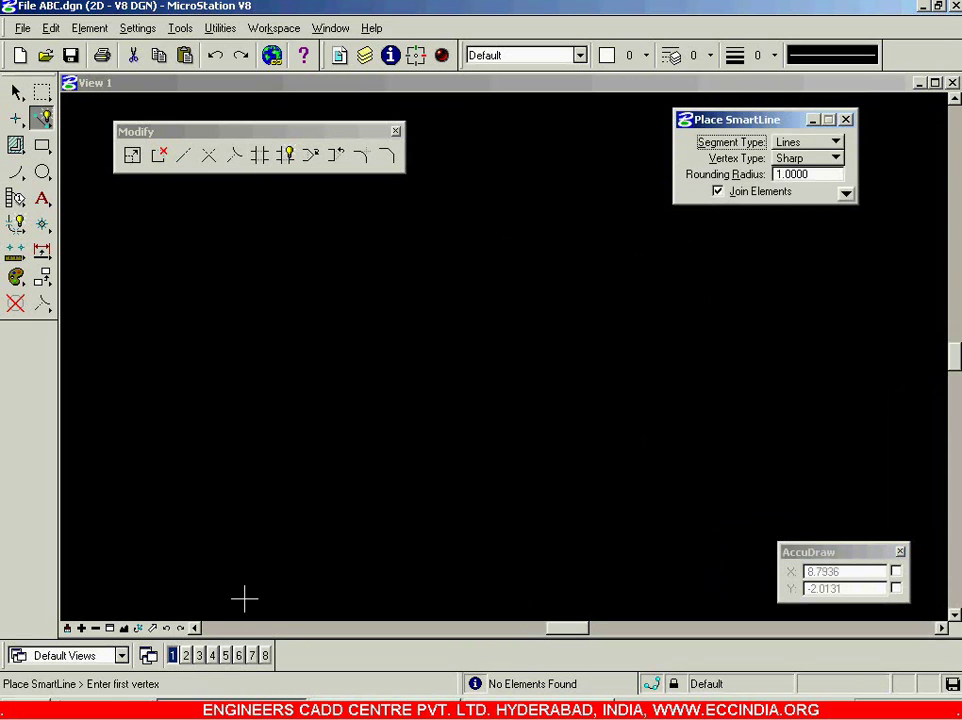
click(179, 564)
click(444, 157)
right_click(425, 247)
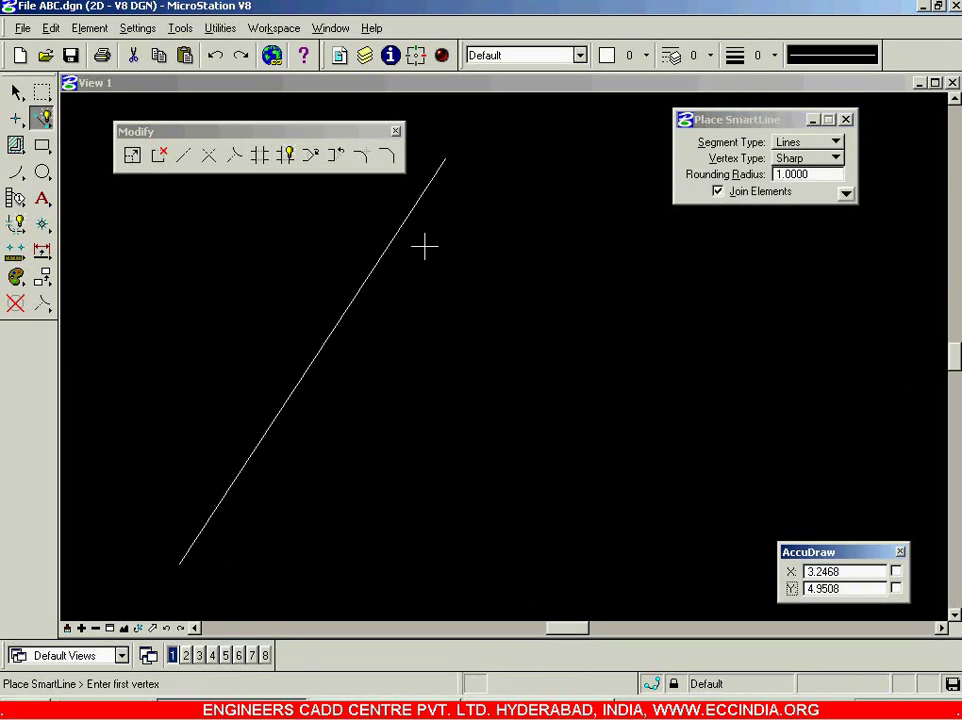
click(424, 551)
click(593, 125)
right_click(580, 279)
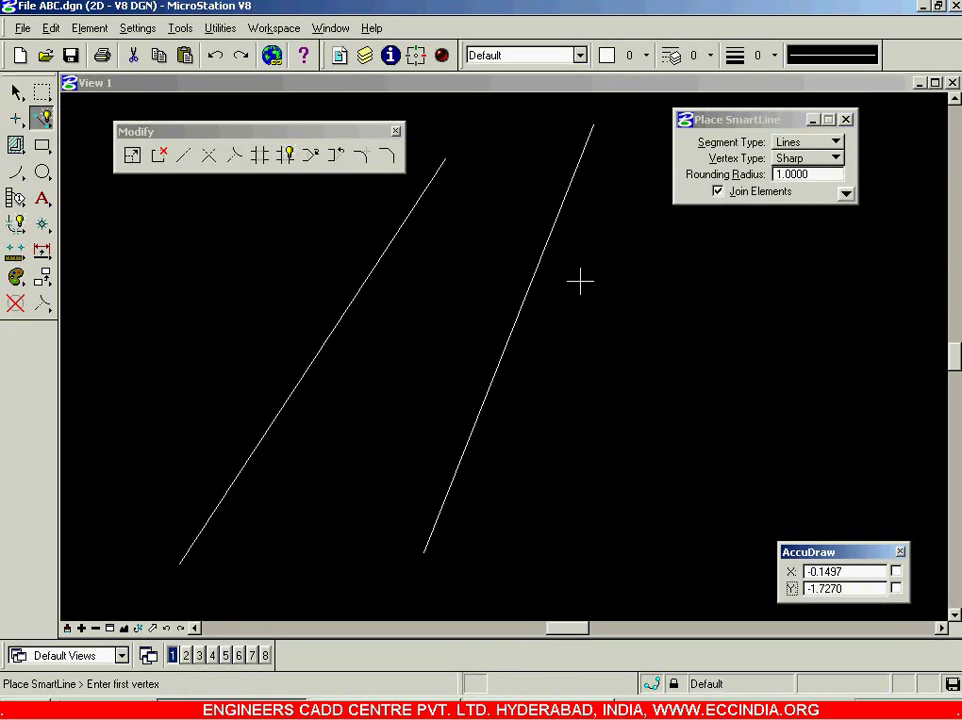
click(758, 120)
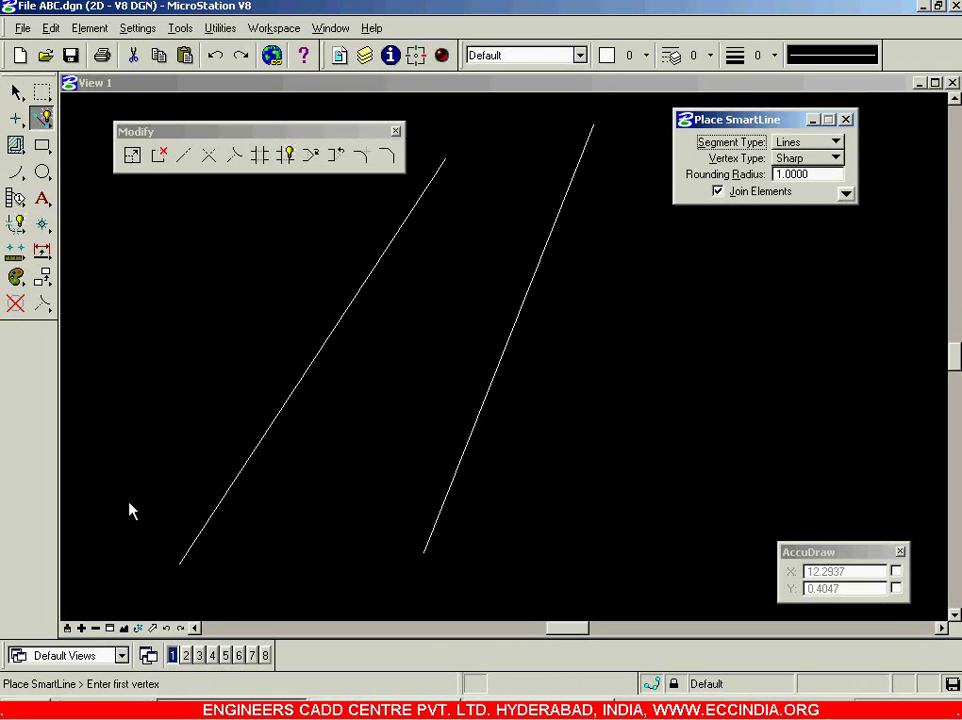
drag(130, 511, 140, 515)
click(701, 131)
click(768, 553)
right_click(839, 507)
- Draw three long near-horizontal lines (lower, middle, top) crossing the slanted lines
click(840, 507)
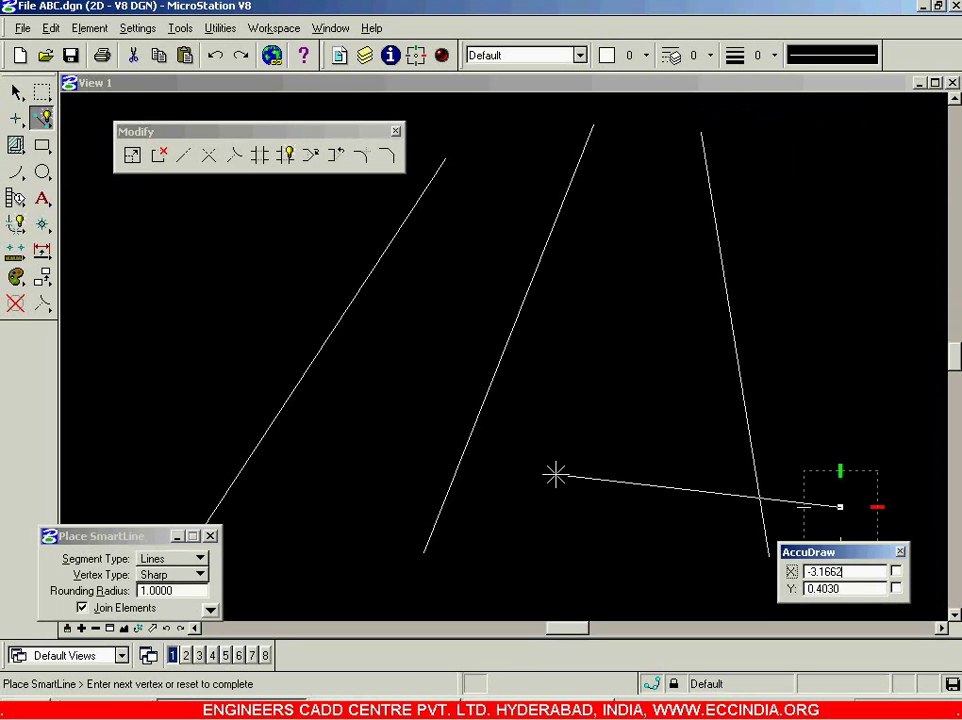
click(130, 437)
right_click(132, 400)
click(136, 381)
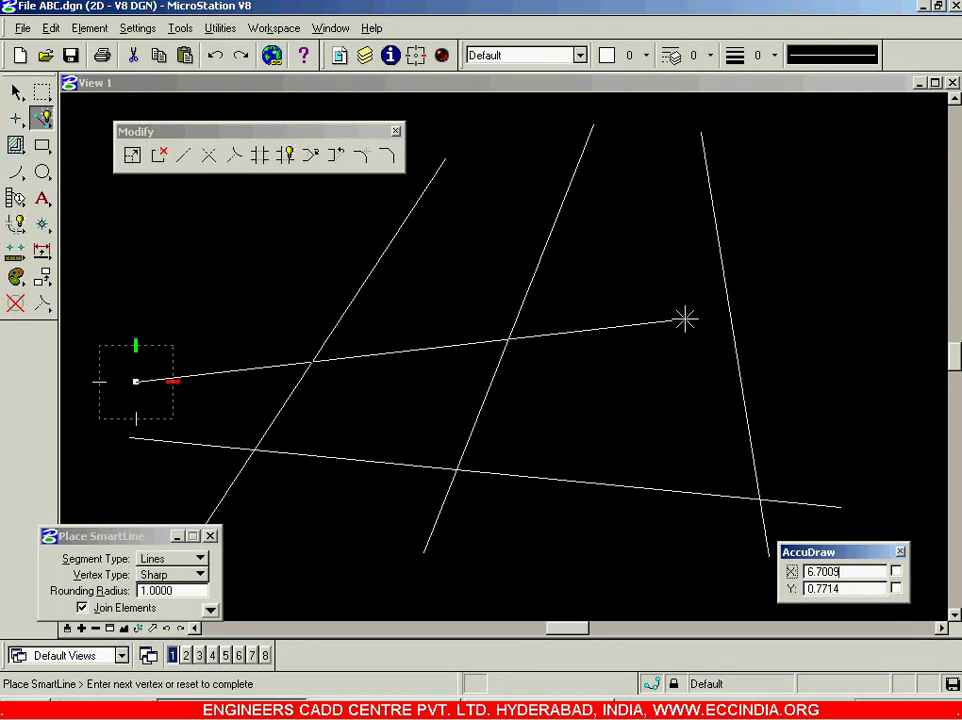
click(801, 273)
right_click(908, 209)
click(909, 210)
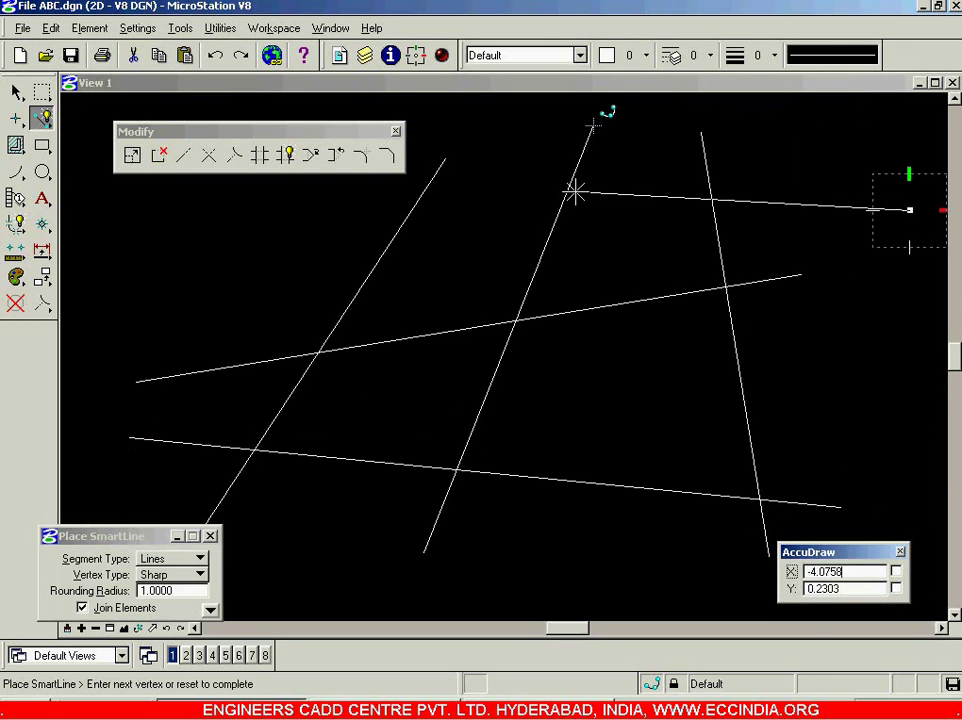
click(241, 200)
right_click(224, 228)
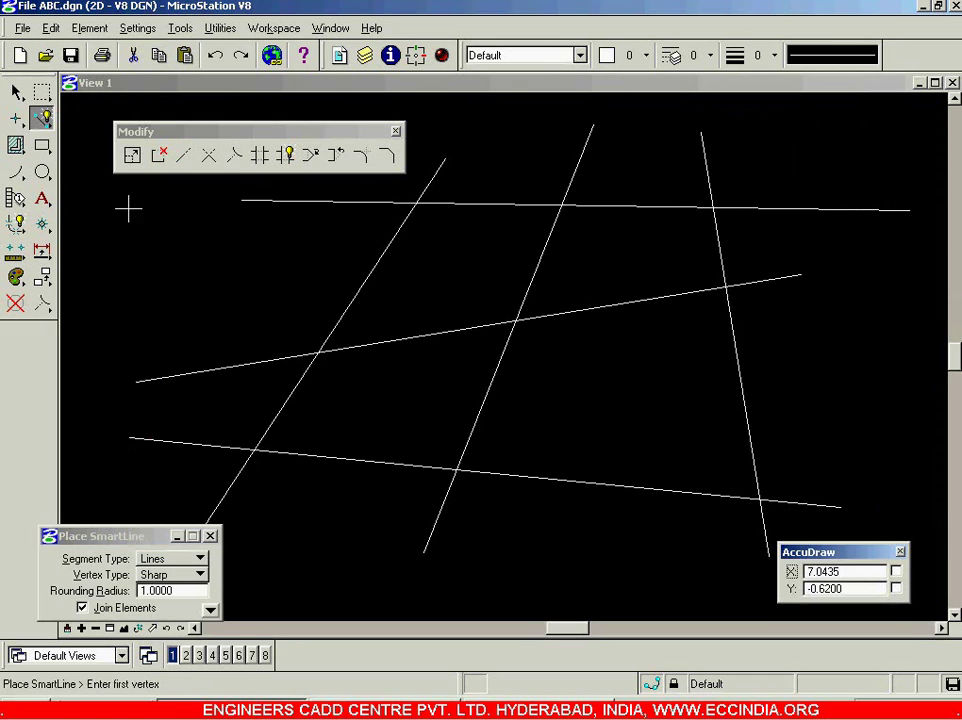
click(22, 95)
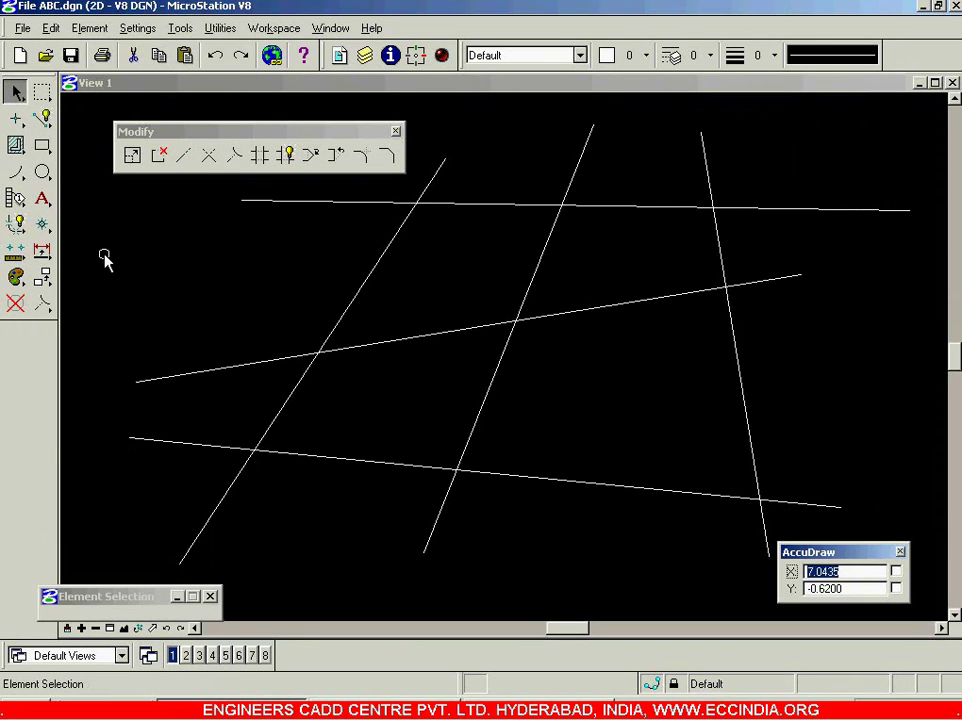
- Trim the left diagonal below the bottom horizontal line, undoing a trial trim of the middle diagonal
click(260, 157)
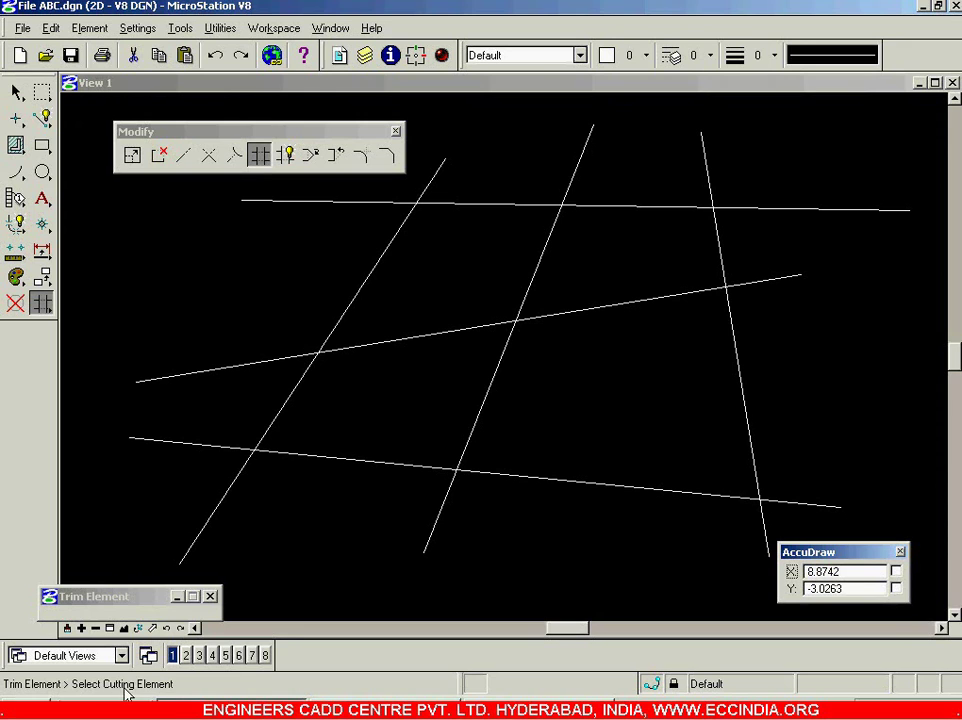
click(363, 460)
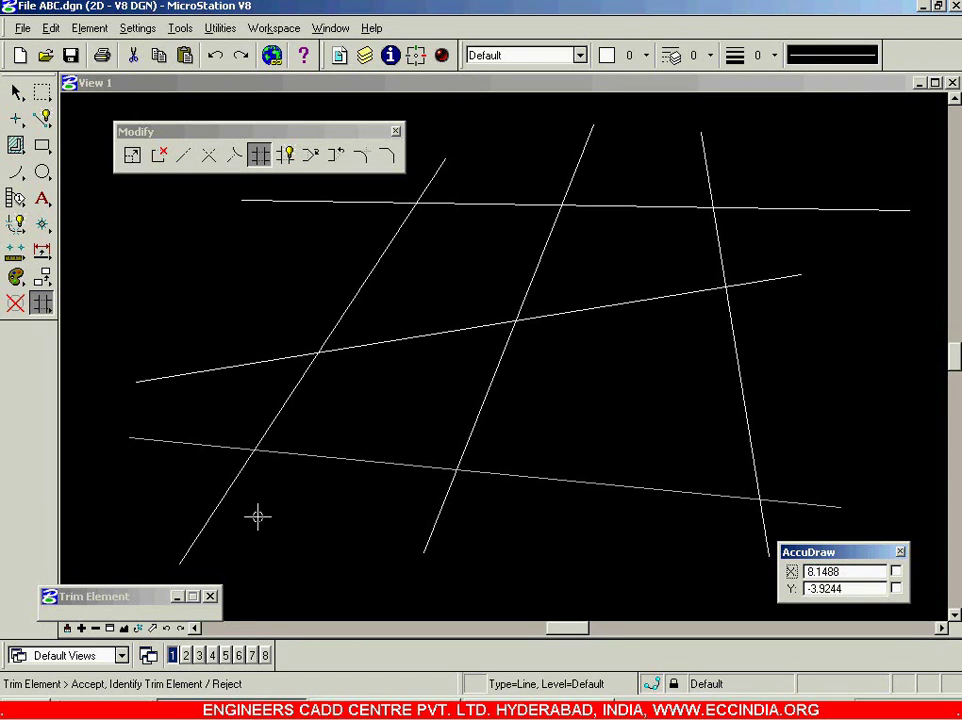
click(220, 498)
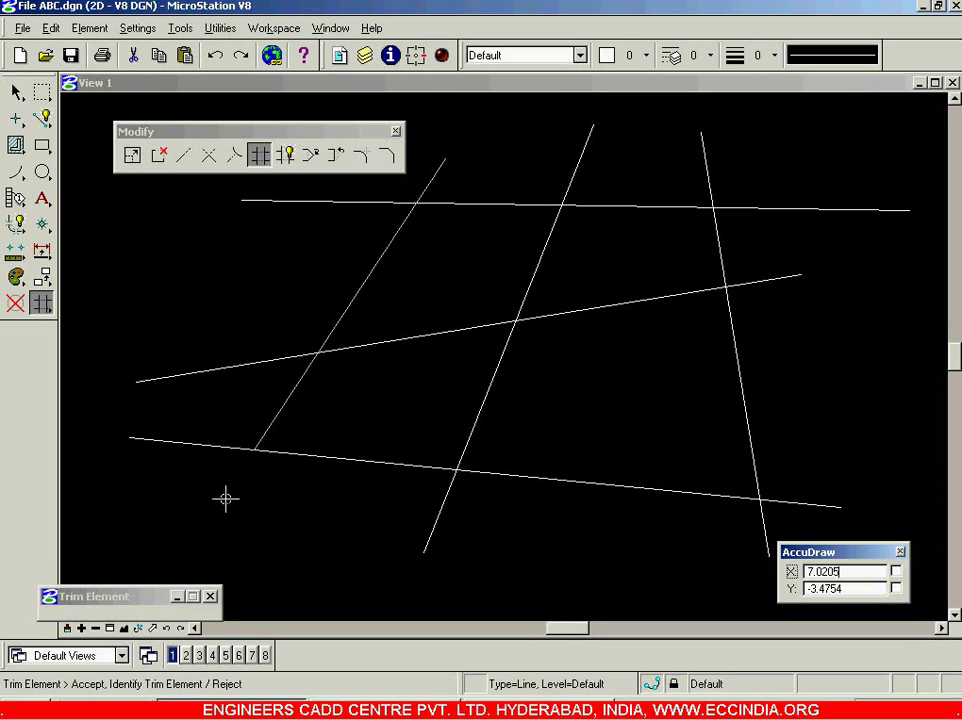
click(471, 432)
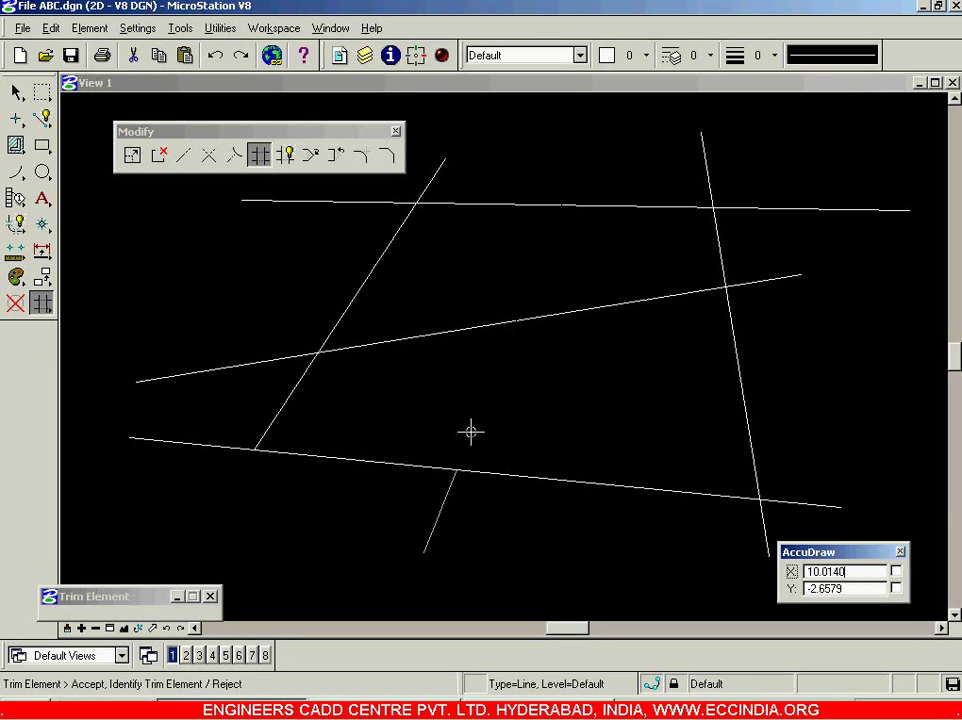
key(ctrl+z)
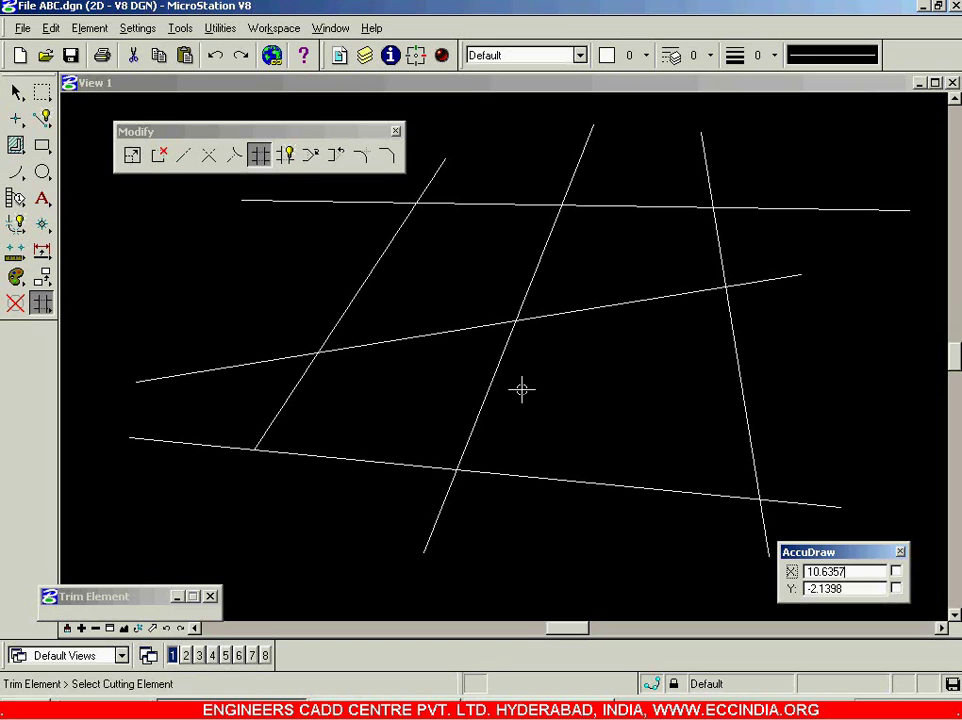
click(16, 91)
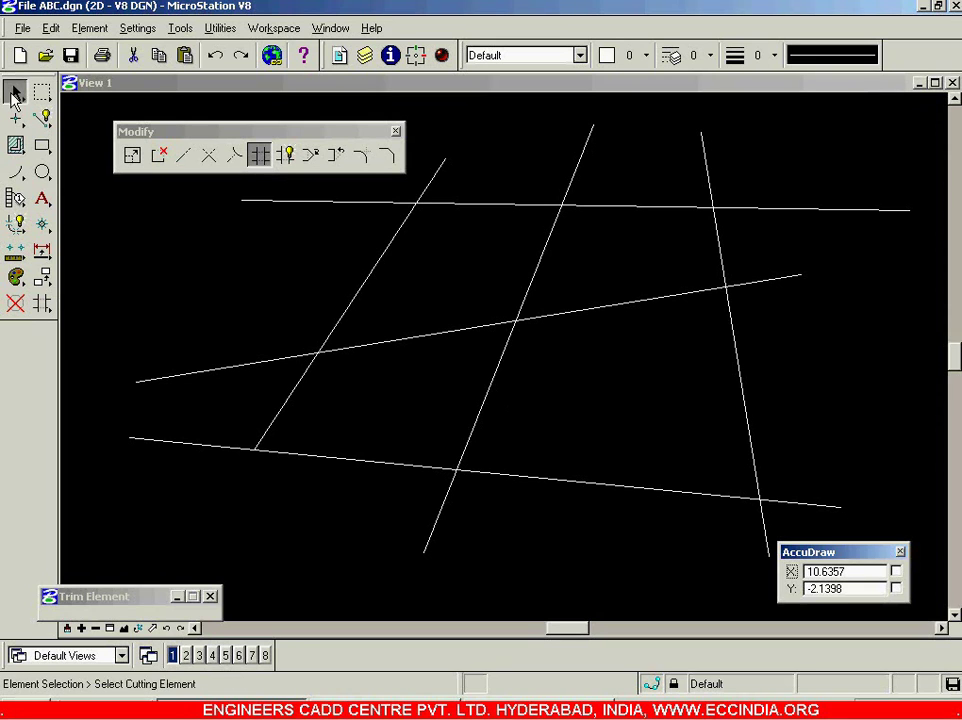
- Using the top horizontal as cutter, trim the middle line below it and the right line above it
click(352, 380)
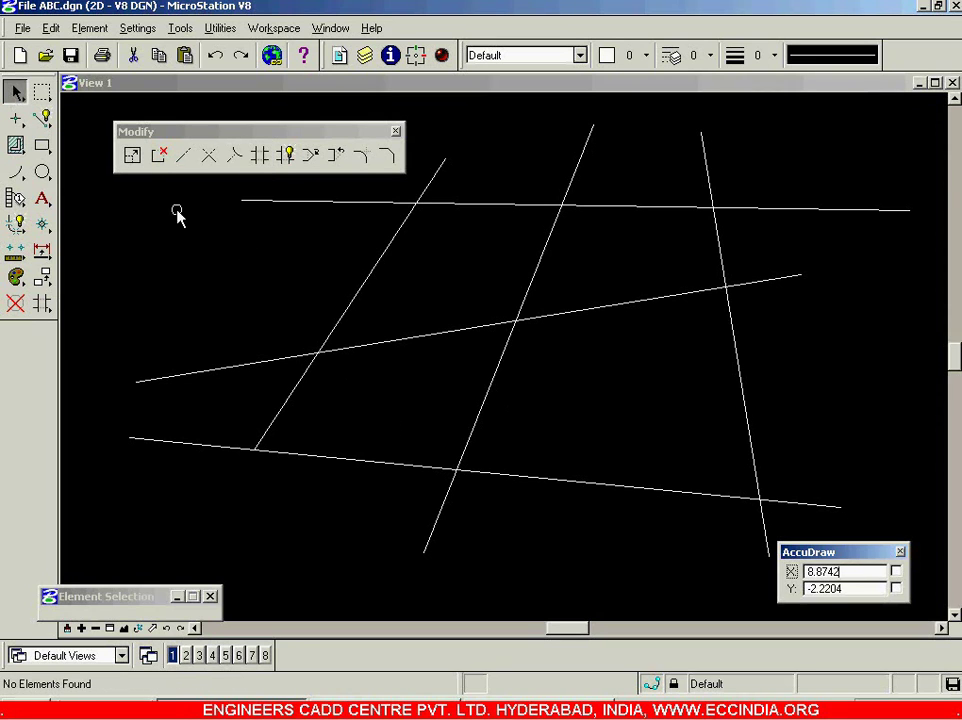
click(259, 155)
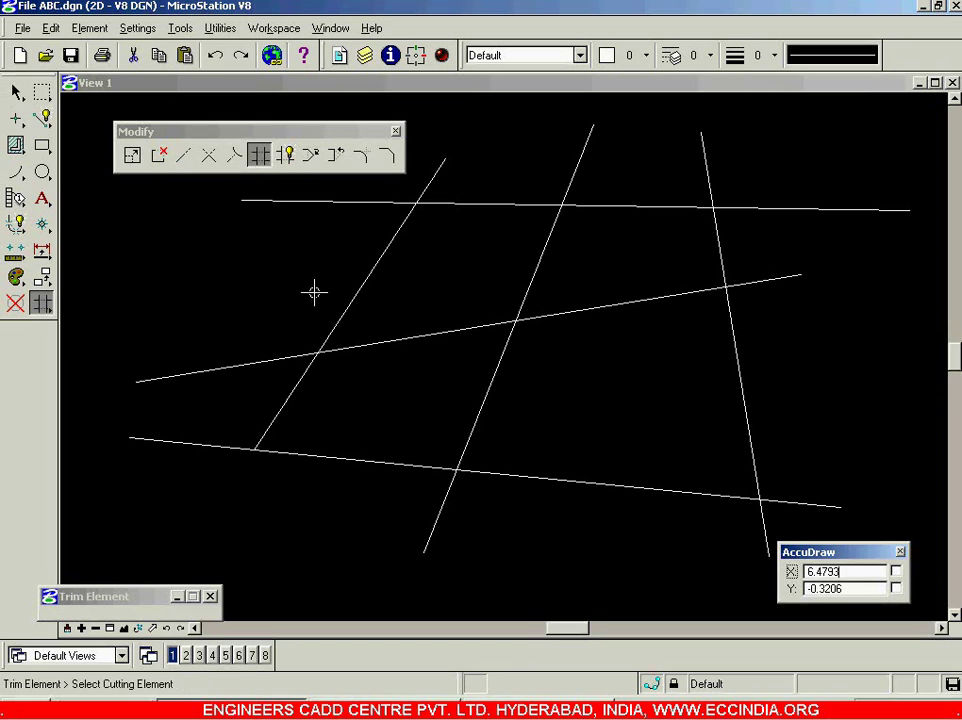
click(636, 205)
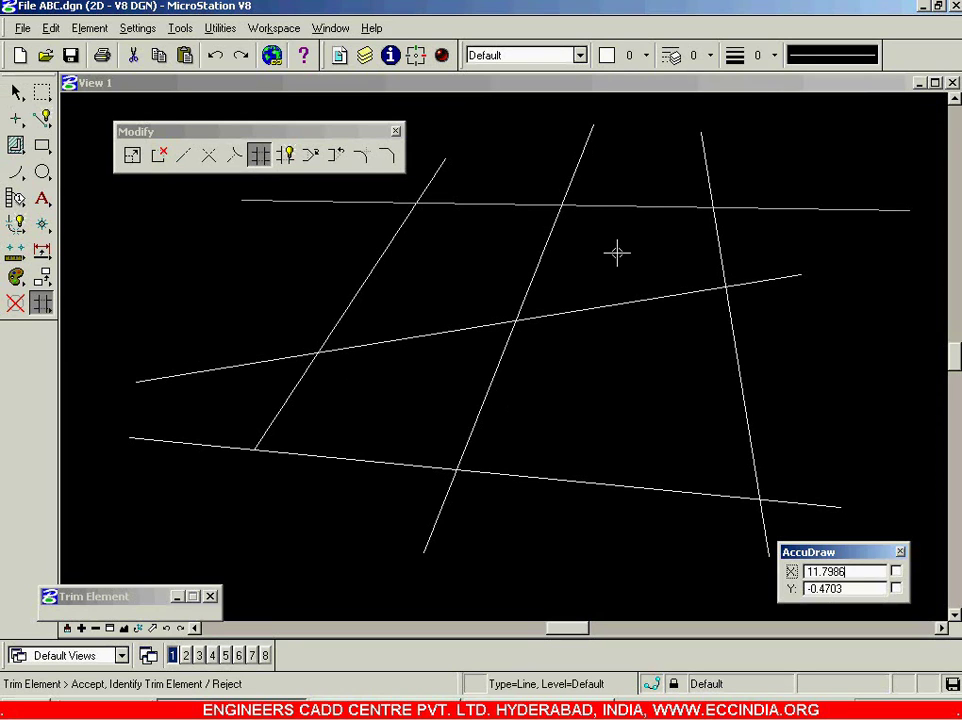
click(541, 260)
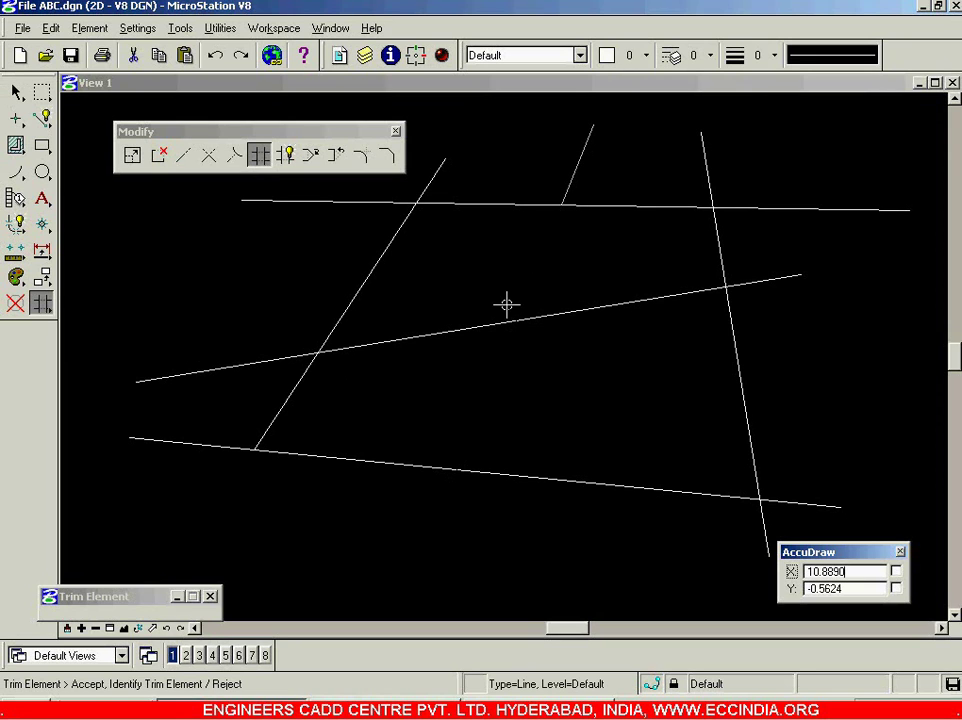
click(707, 162)
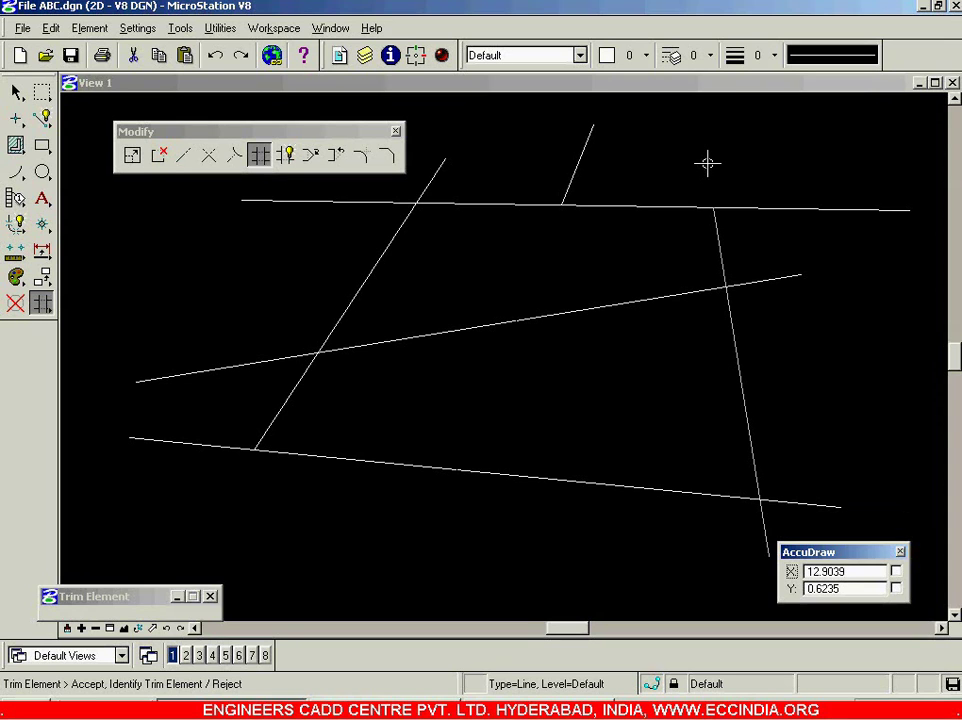
click(16, 92)
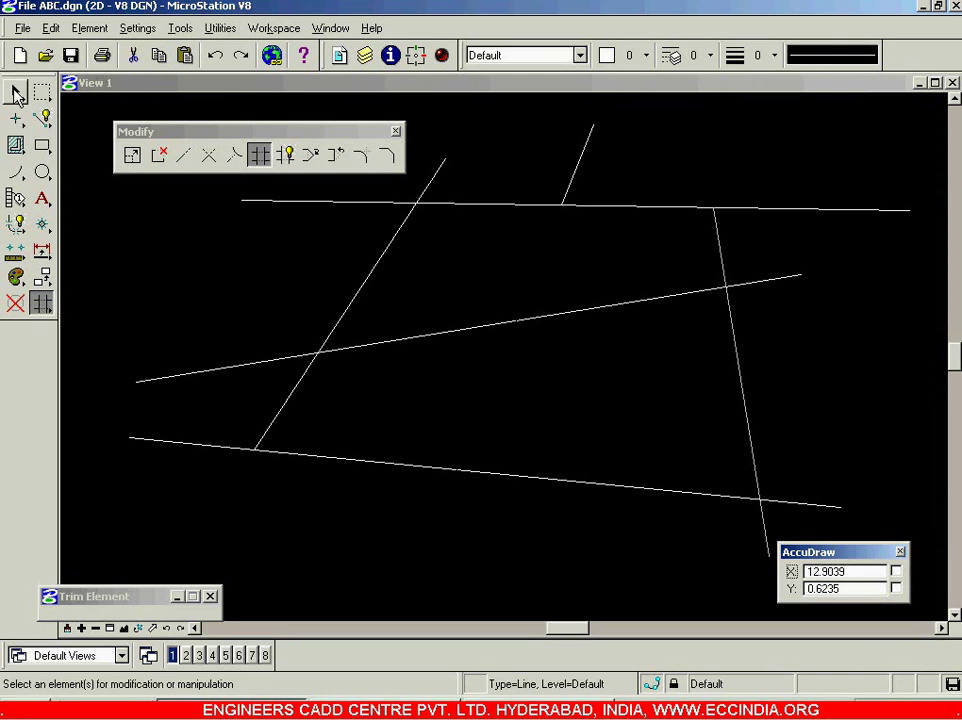
- Undo the previous trim of the middle line and abandon a trial trim against the top line
click(16, 92)
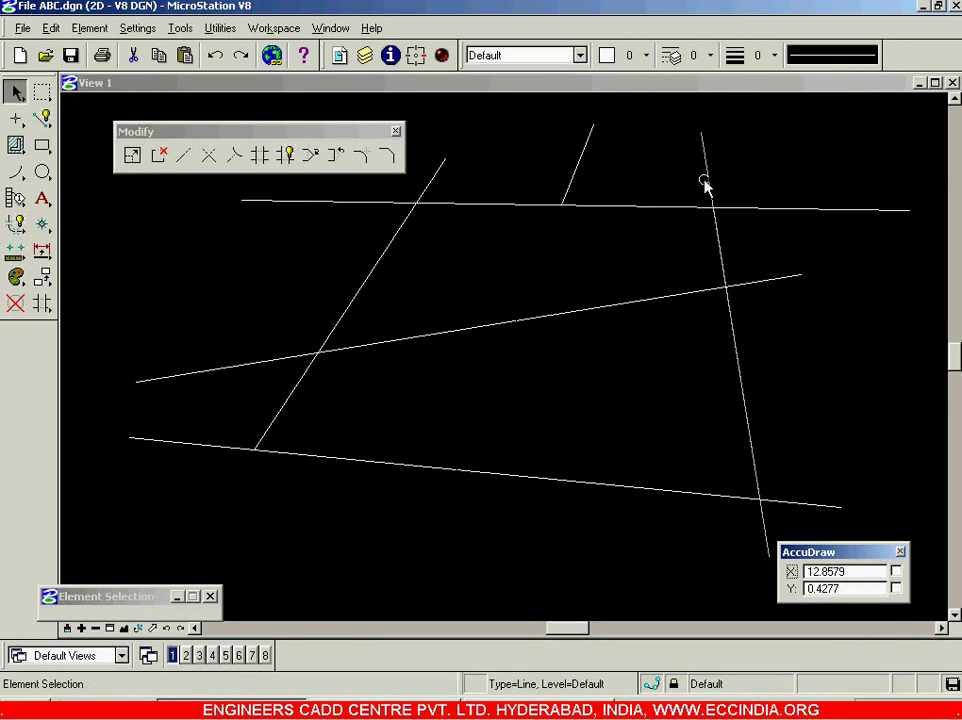
click(830, 365)
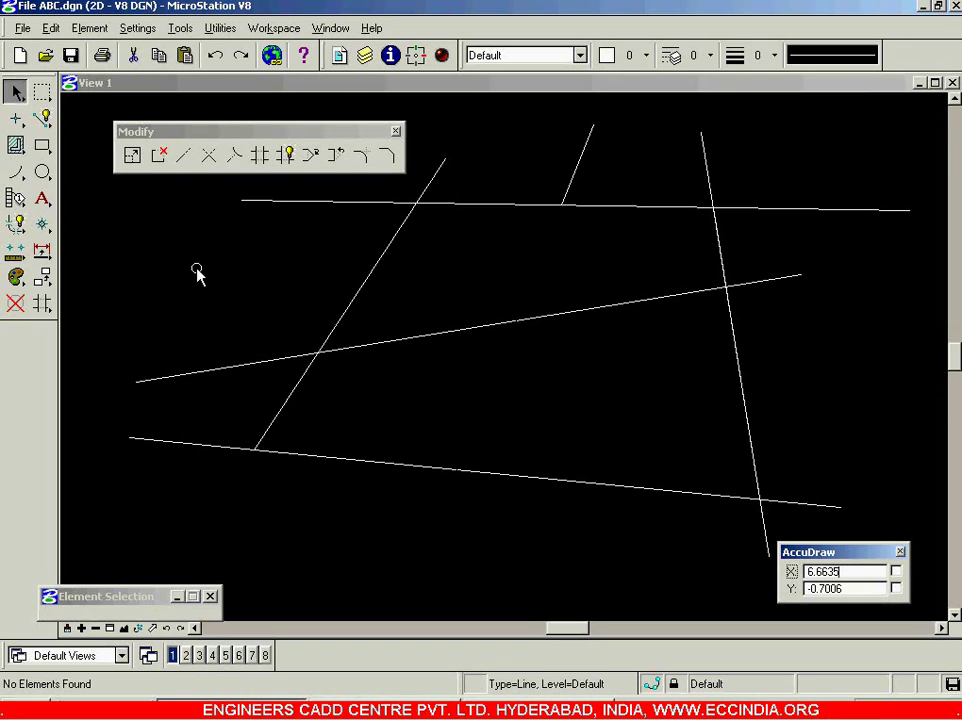
key(ctrl+z)
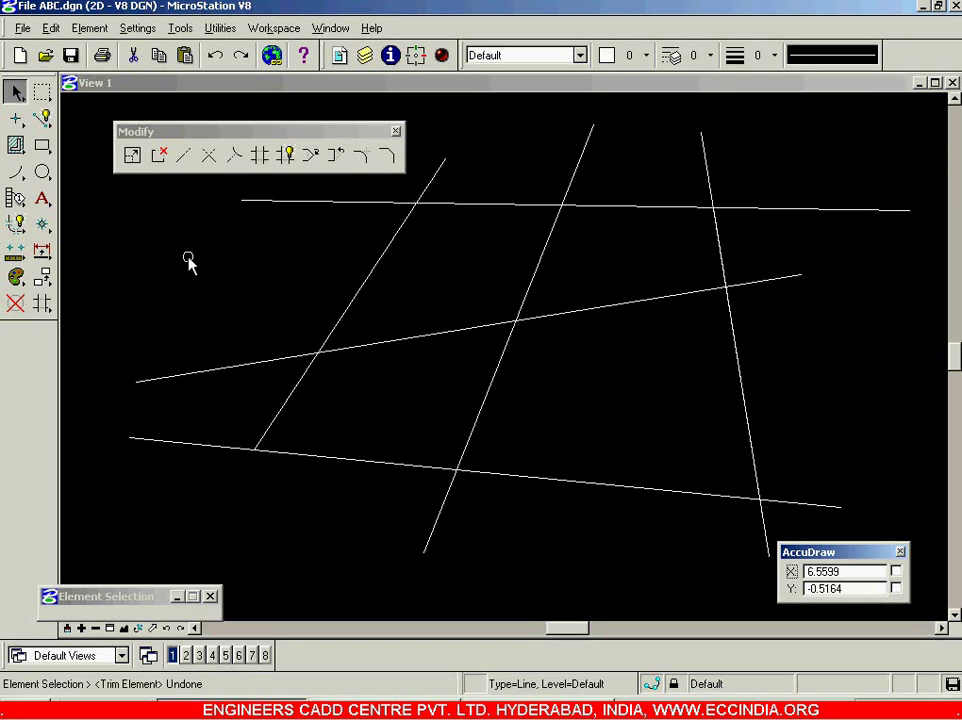
click(167, 247)
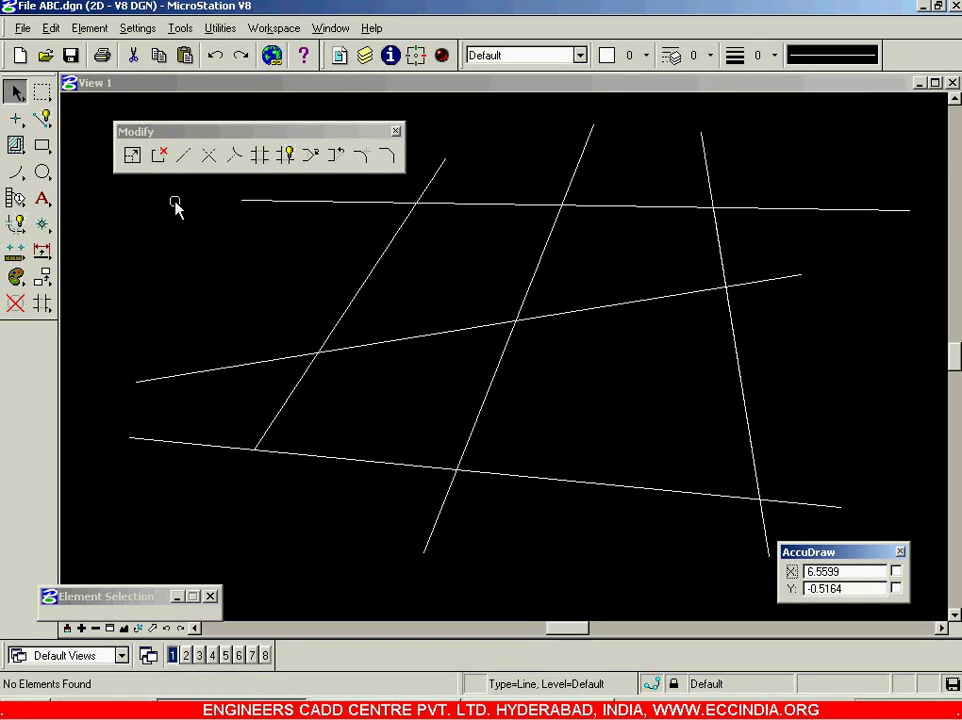
click(265, 164)
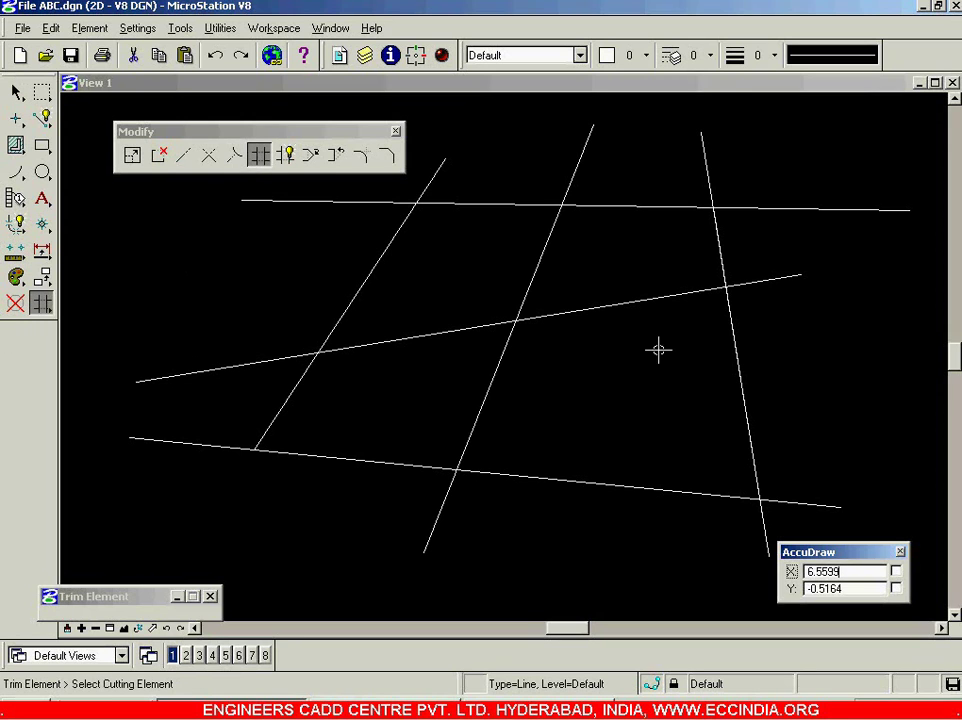
click(795, 209)
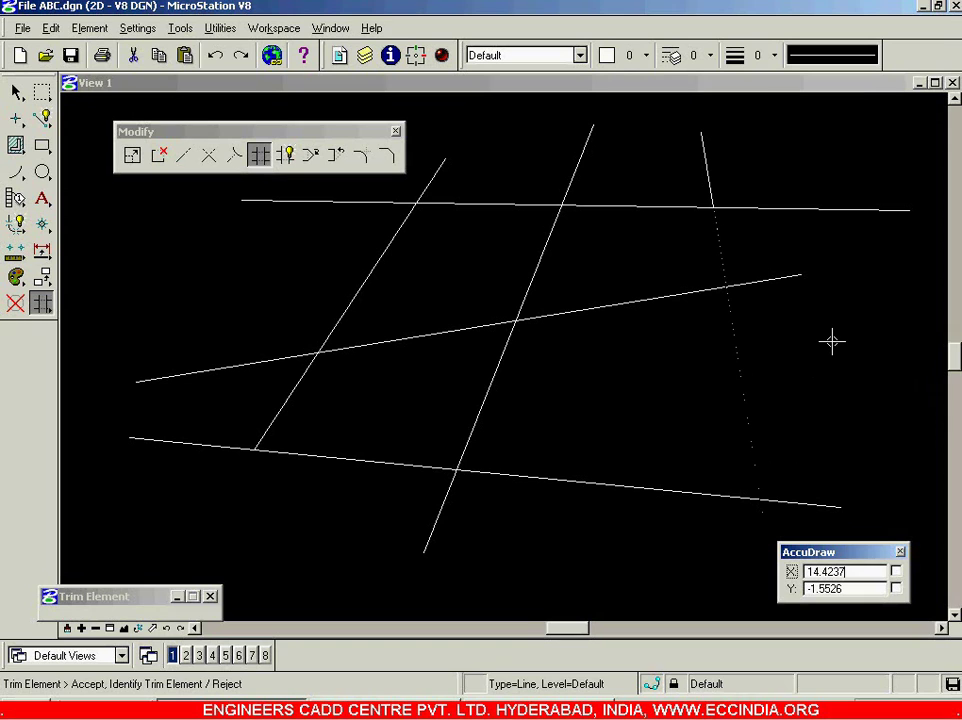
click(18, 92)
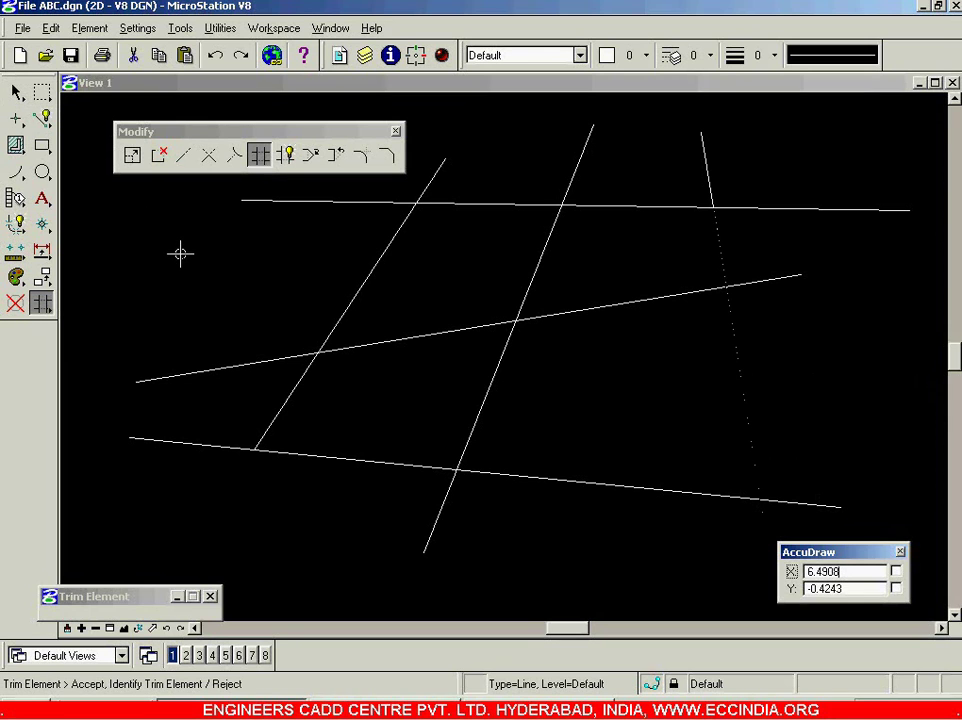
click(17, 92)
- Select the middle slanted line plus the top and bottom horizontal lines
click(114, 208)
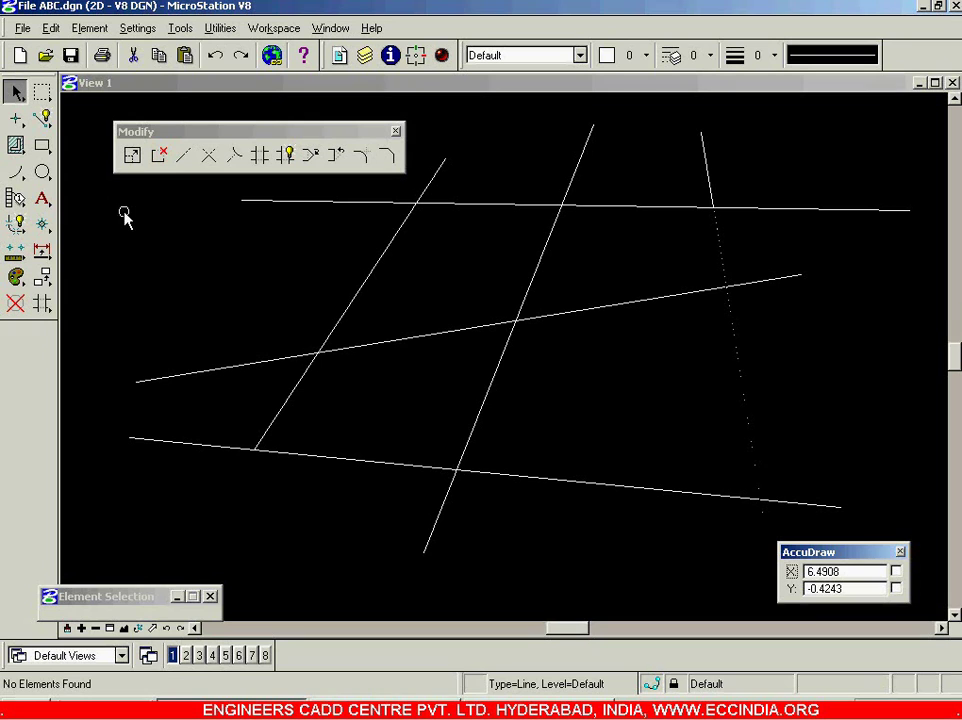
click(487, 398)
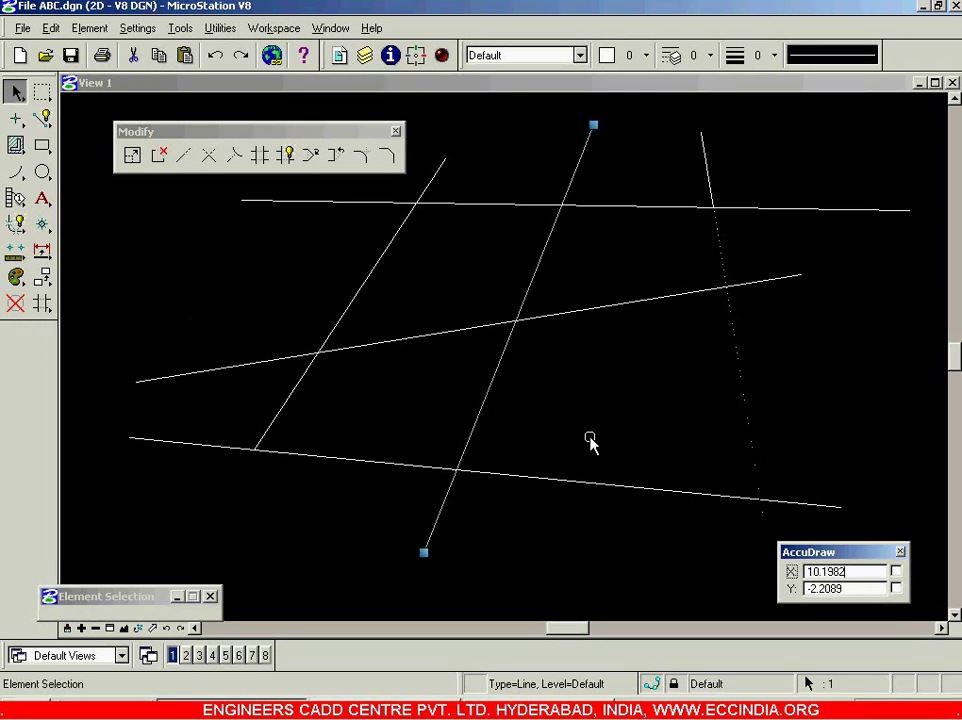
click(575, 439)
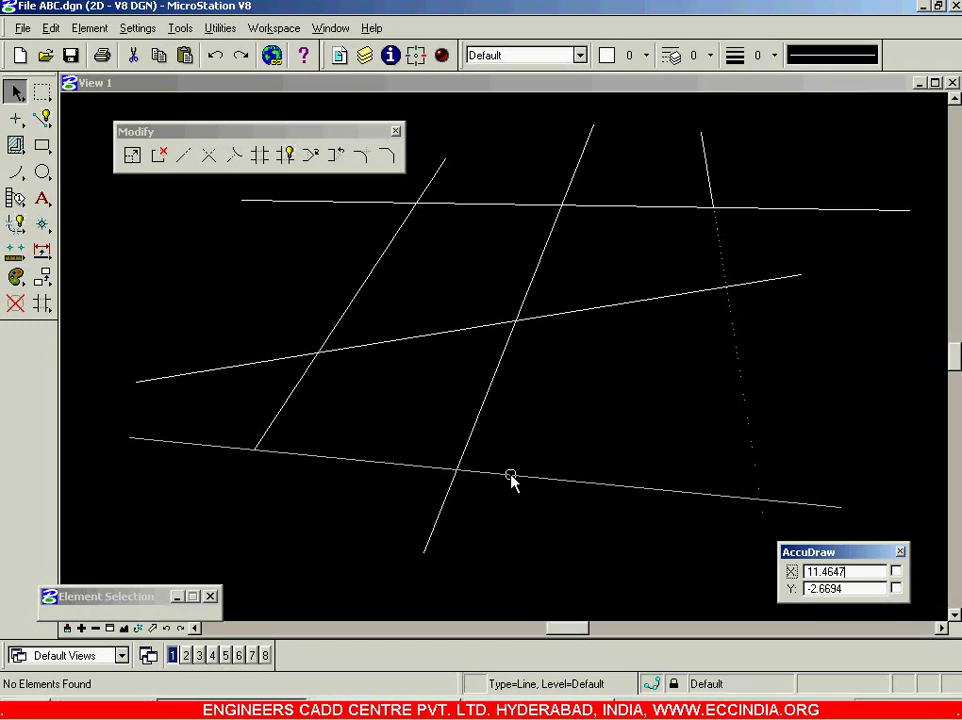
click(511, 475)
click(535, 402)
click(626, 220)
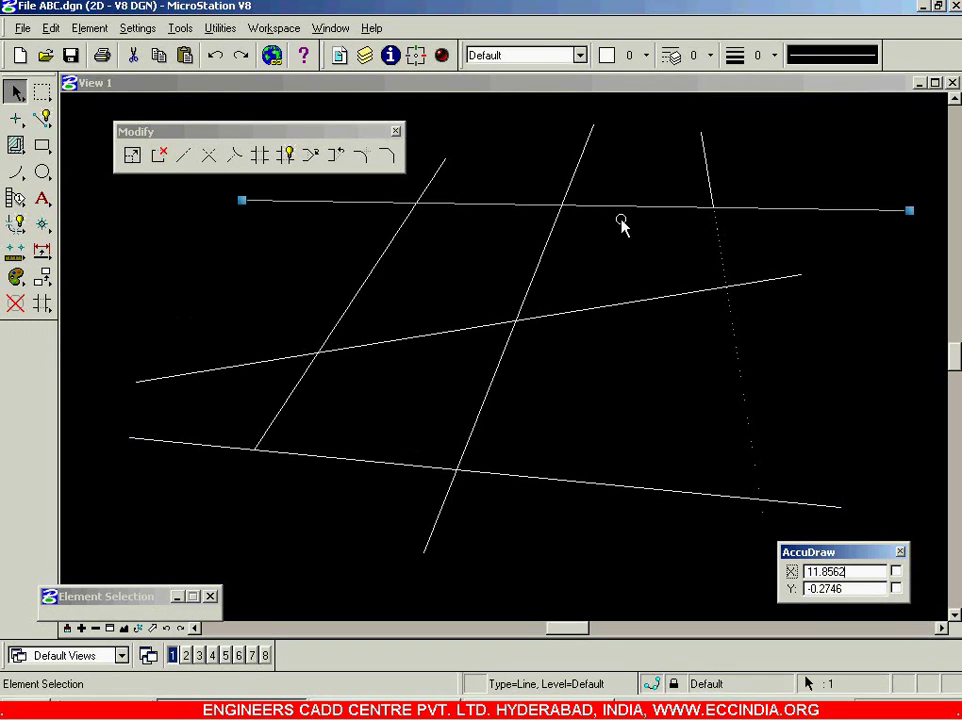
click(603, 252)
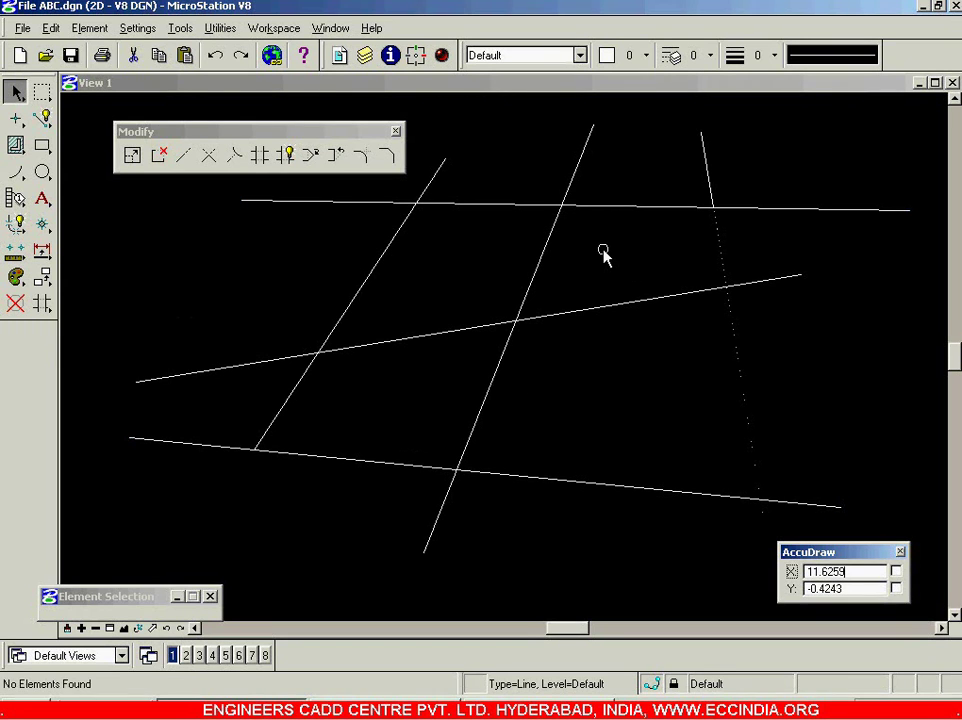
click(545, 477)
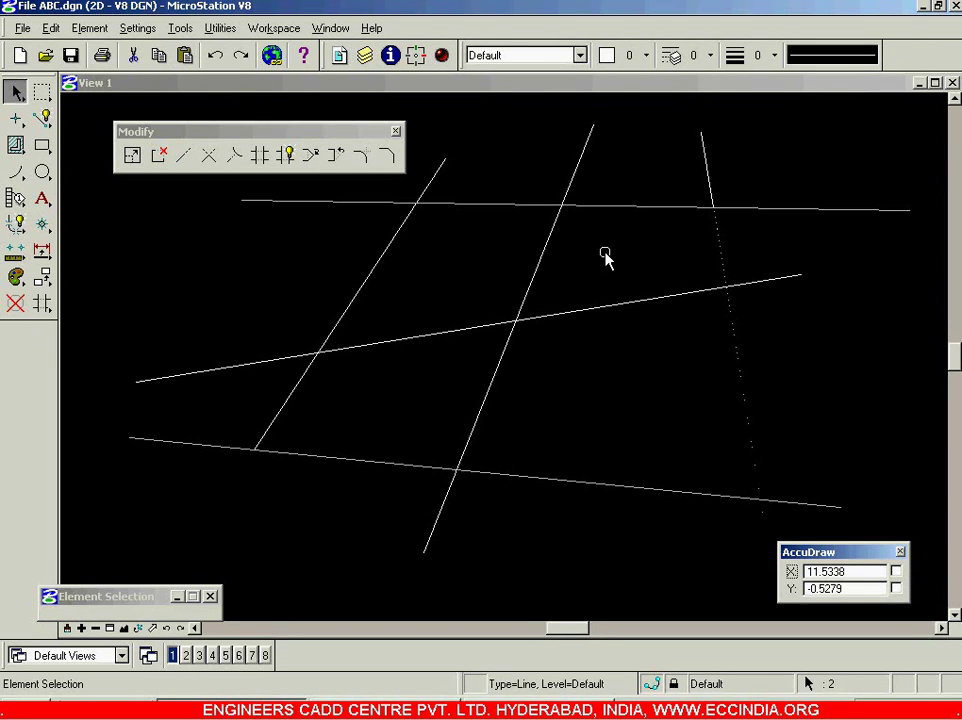
- Trim out the middle line between the horizontals and cut the left line above the top line
click(259, 156)
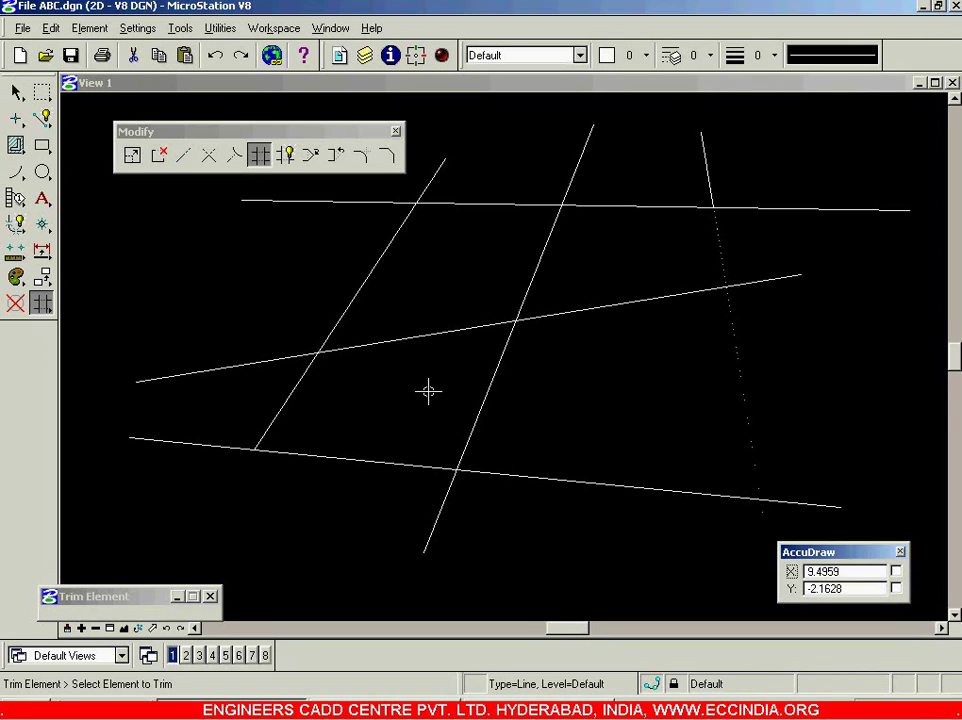
click(481, 396)
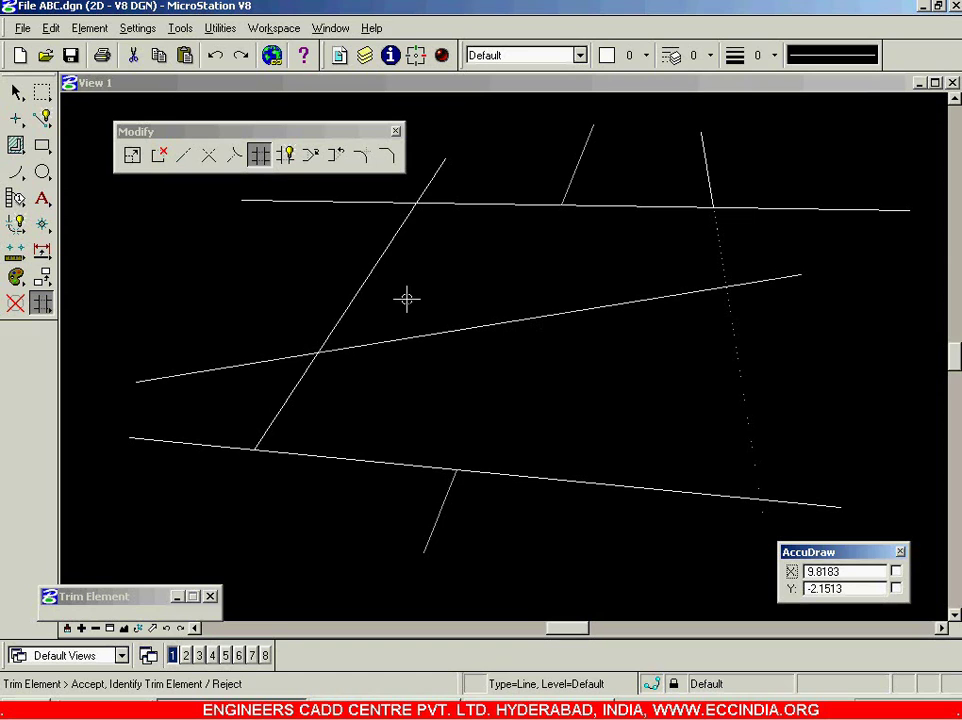
click(430, 180)
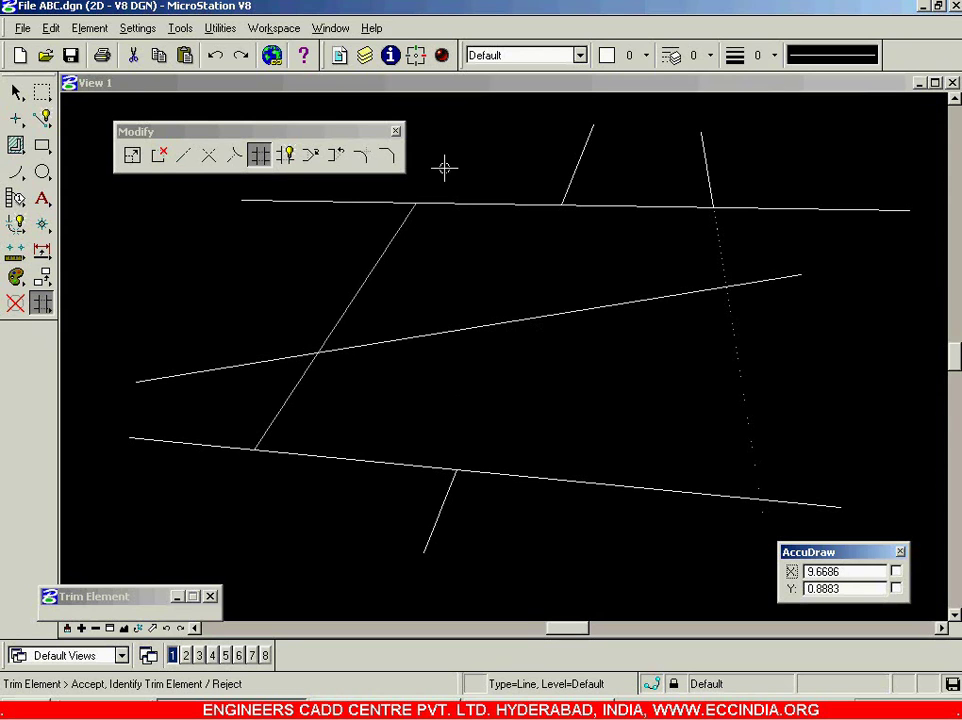
click(804, 183)
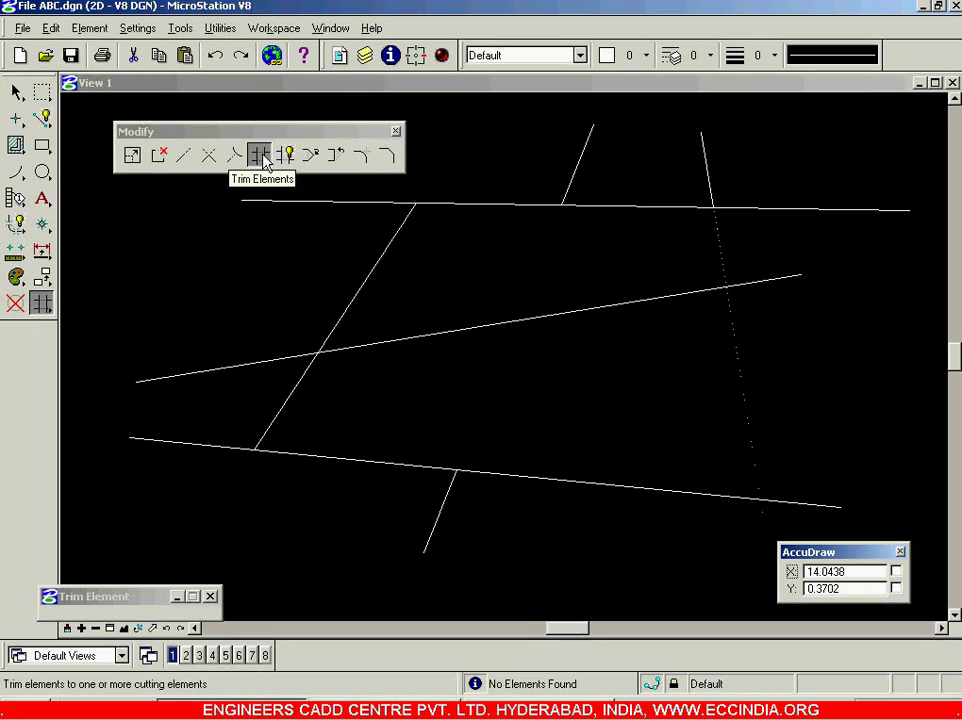
click(16, 91)
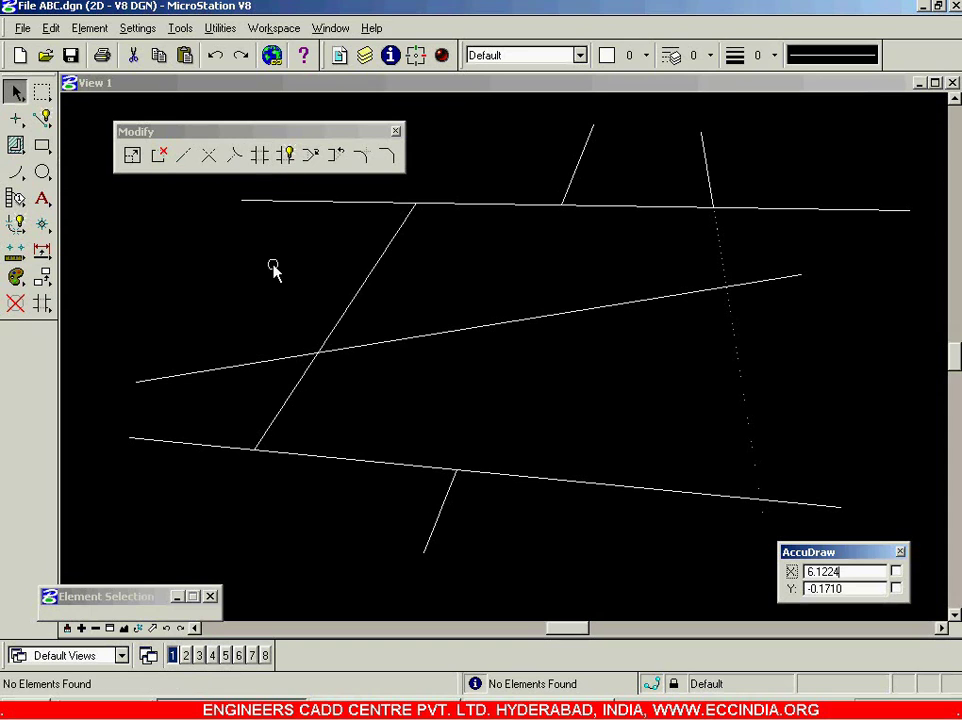
key(ctrl+z)
key(ctrl+z)
key(ctrl+z)
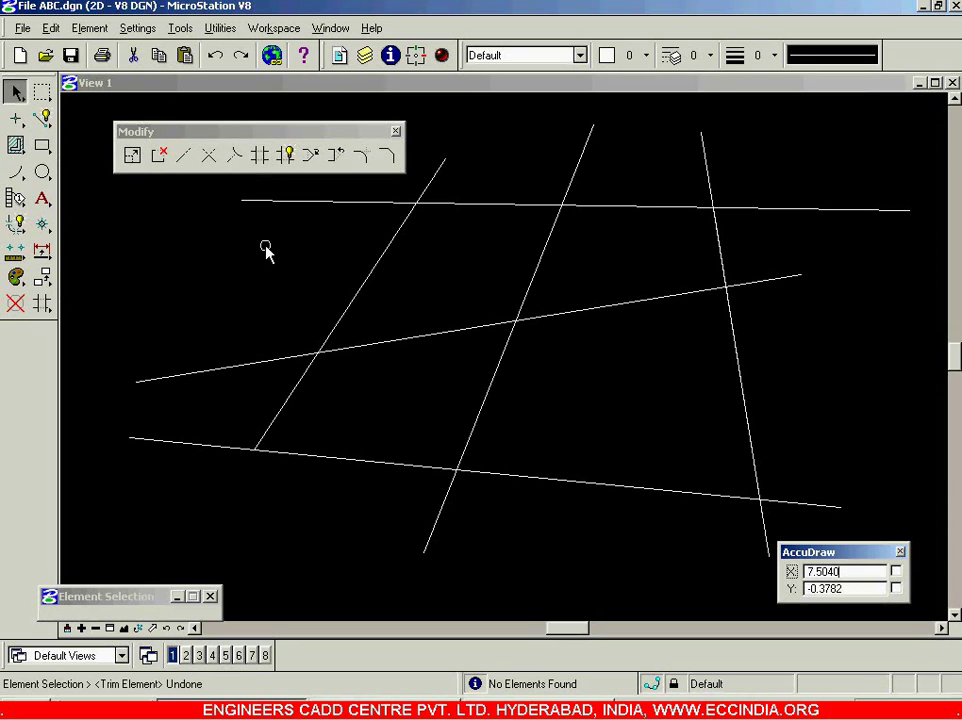
click(251, 237)
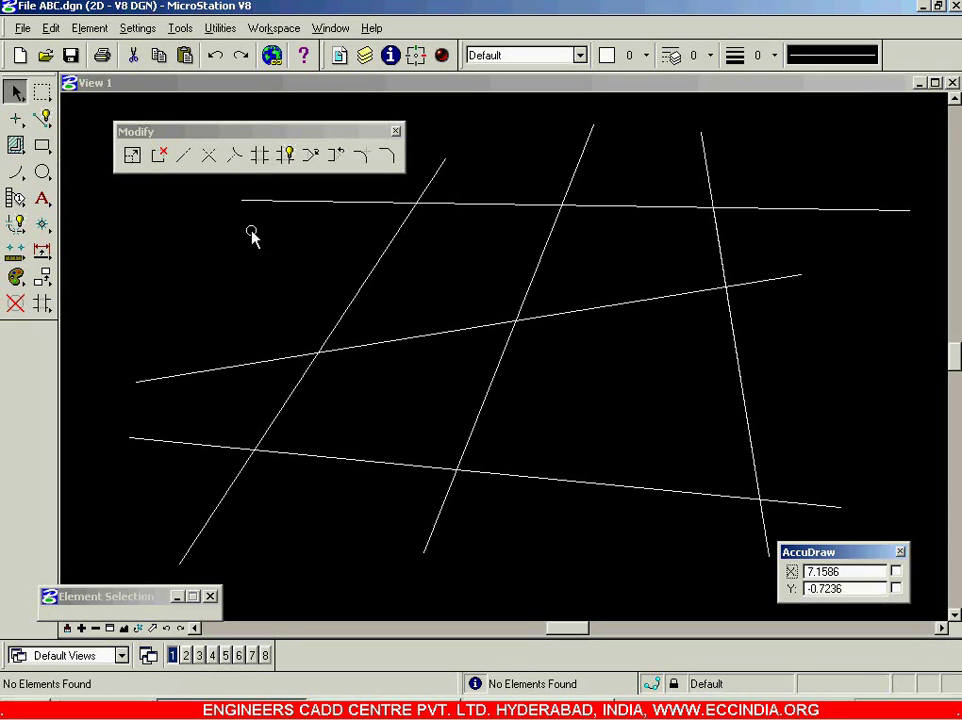
click(364, 299)
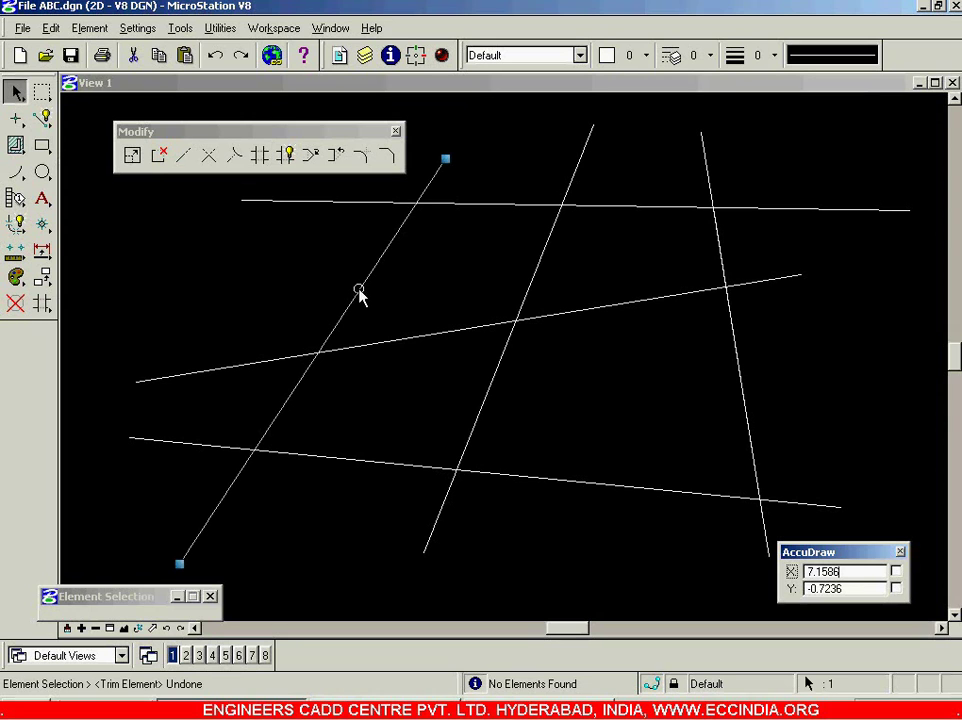
click(702, 387)
click(259, 157)
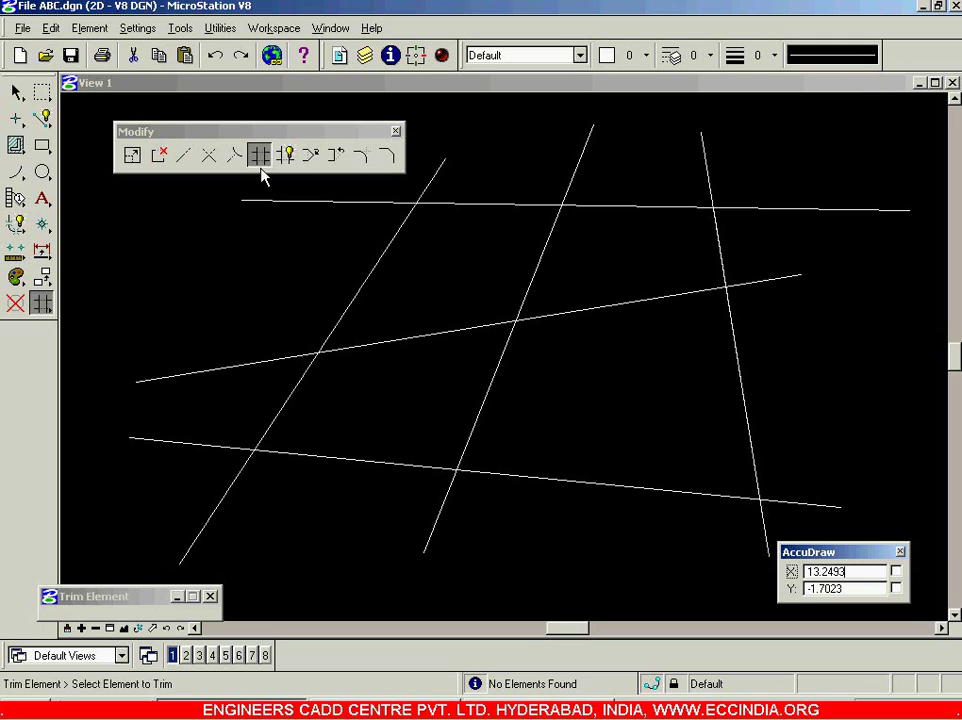
click(316, 199)
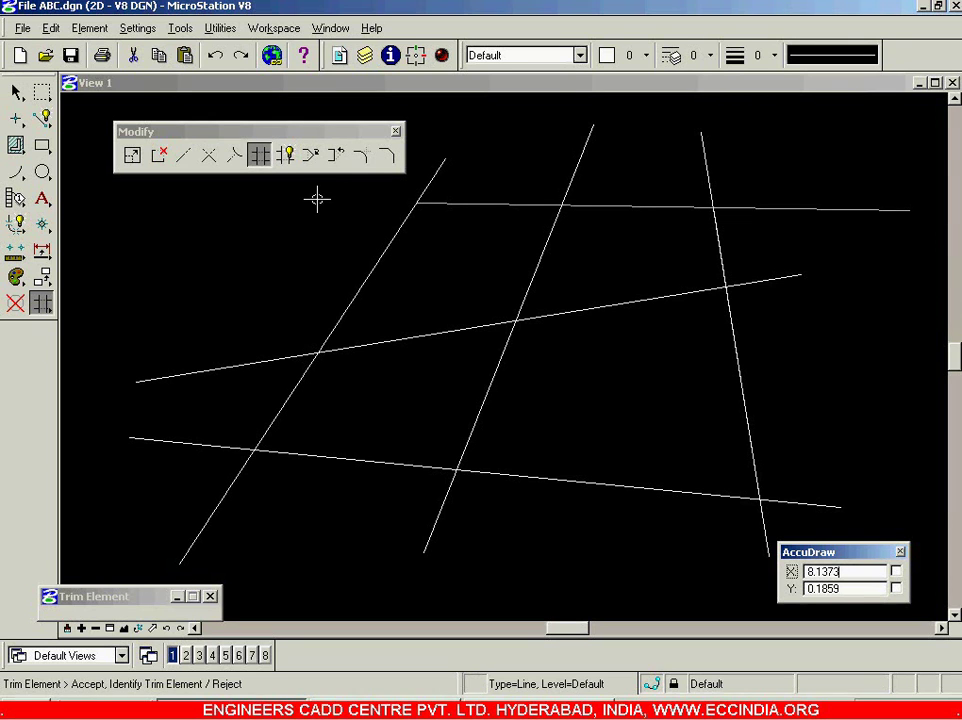
click(594, 307)
click(818, 501)
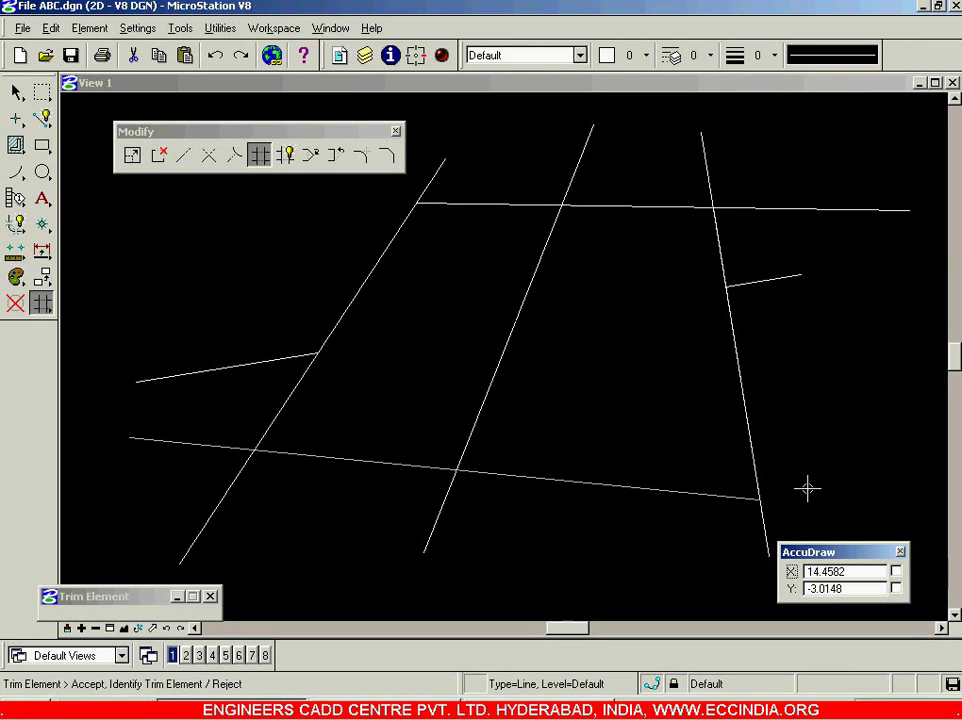
click(816, 367)
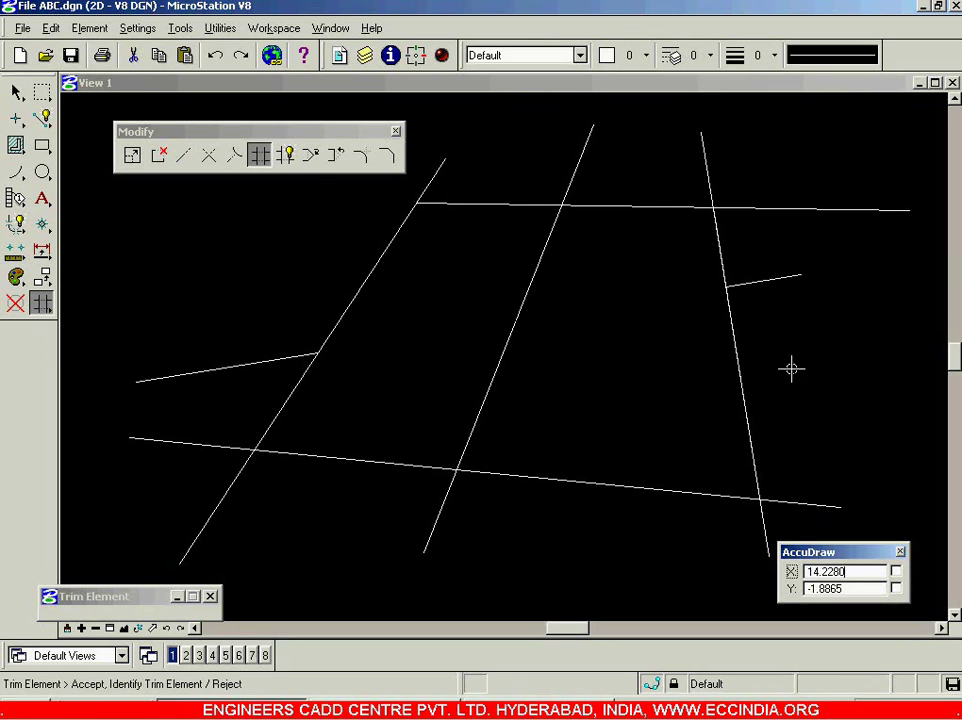
right_click(639, 397)
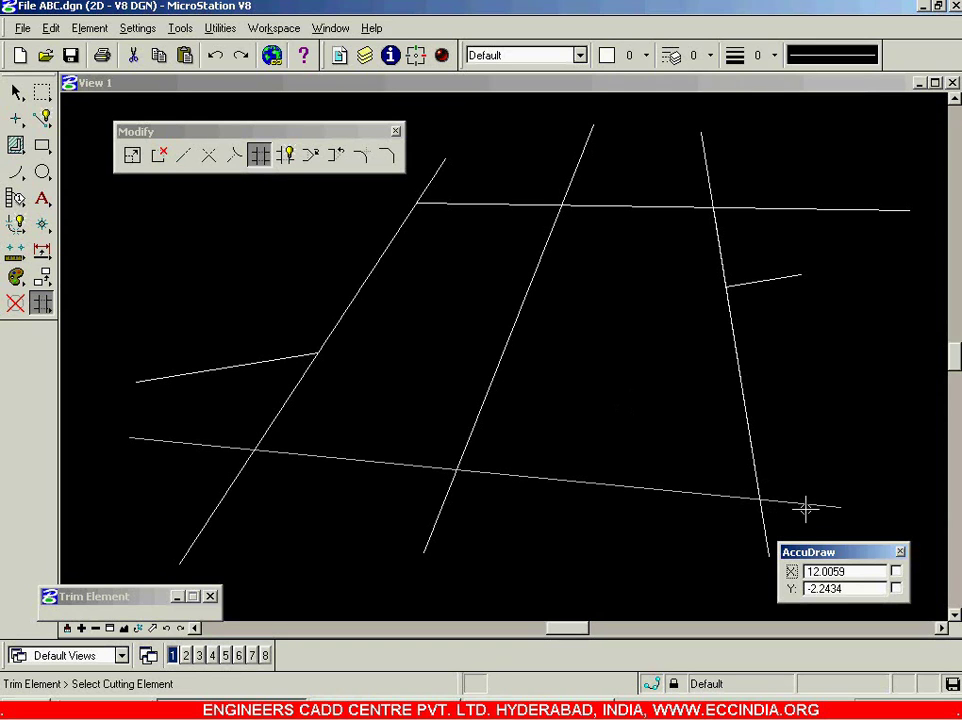
click(830, 444)
key(ctrl+z)
key(ctrl+z)
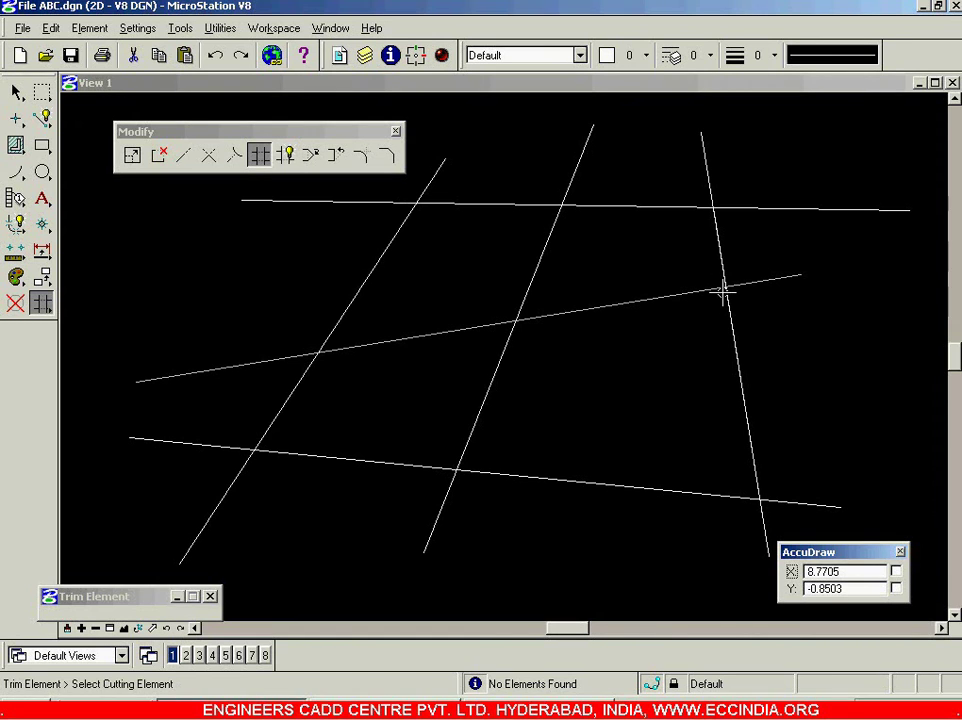
click(16, 91)
click(308, 201)
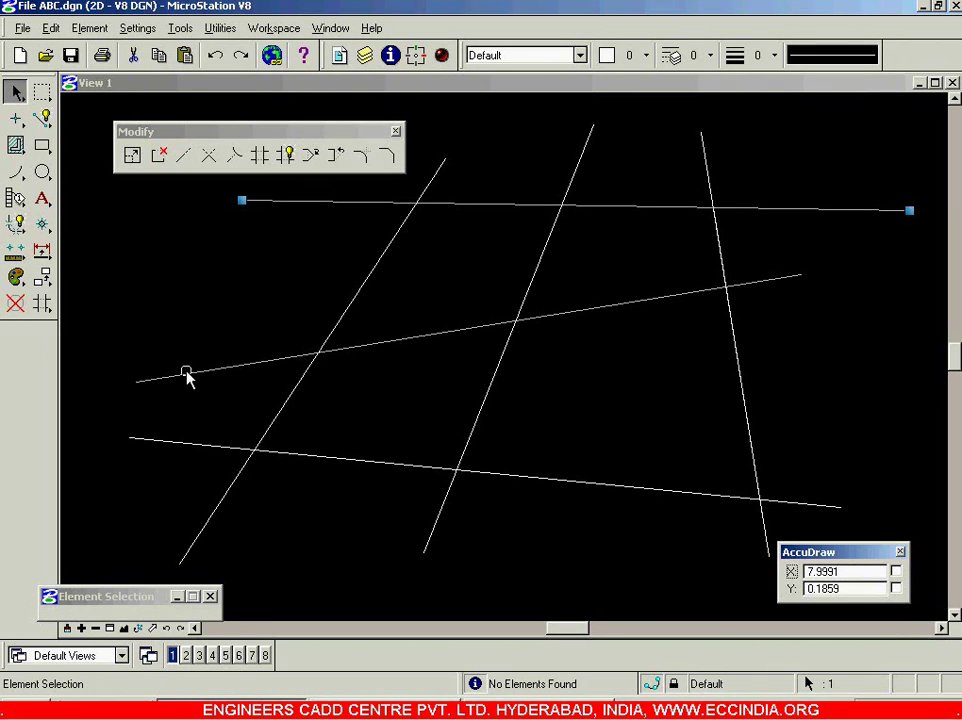
click(170, 446)
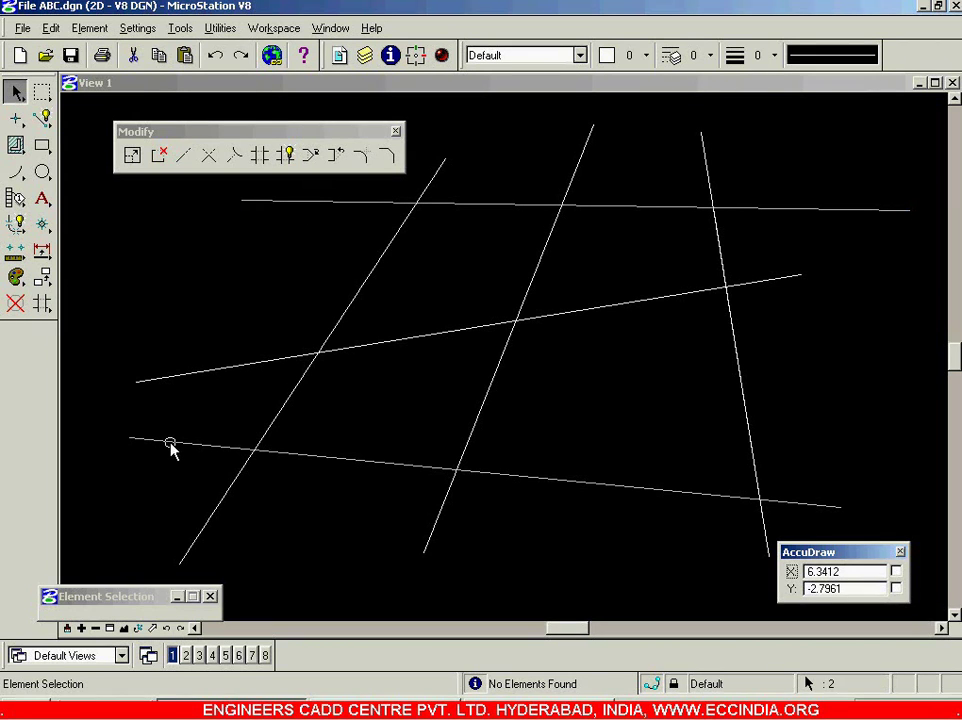
click(262, 158)
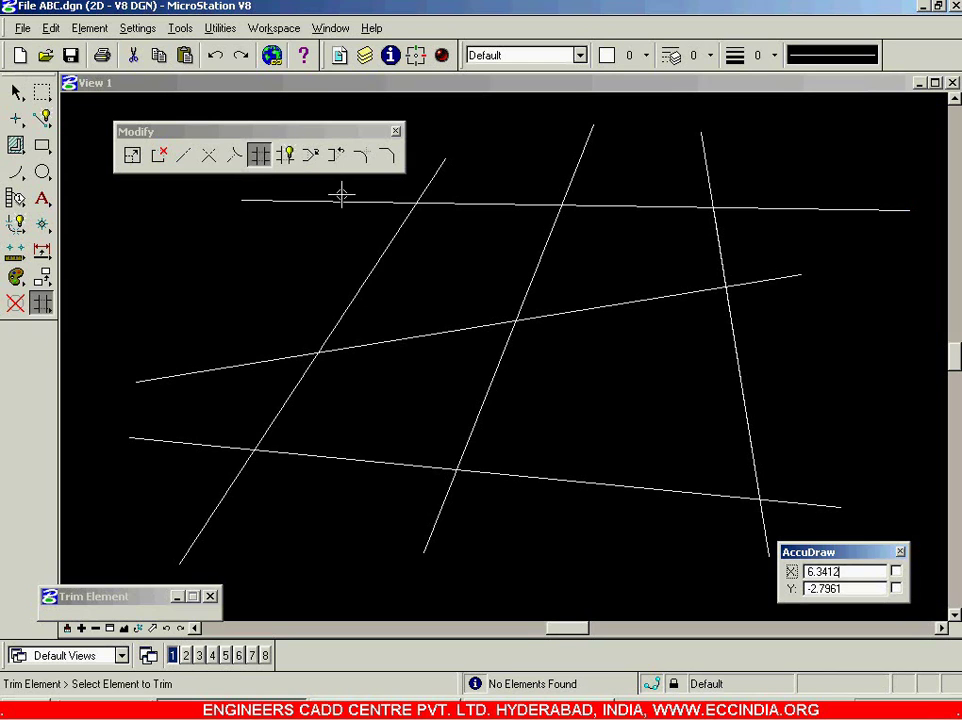
click(381, 254)
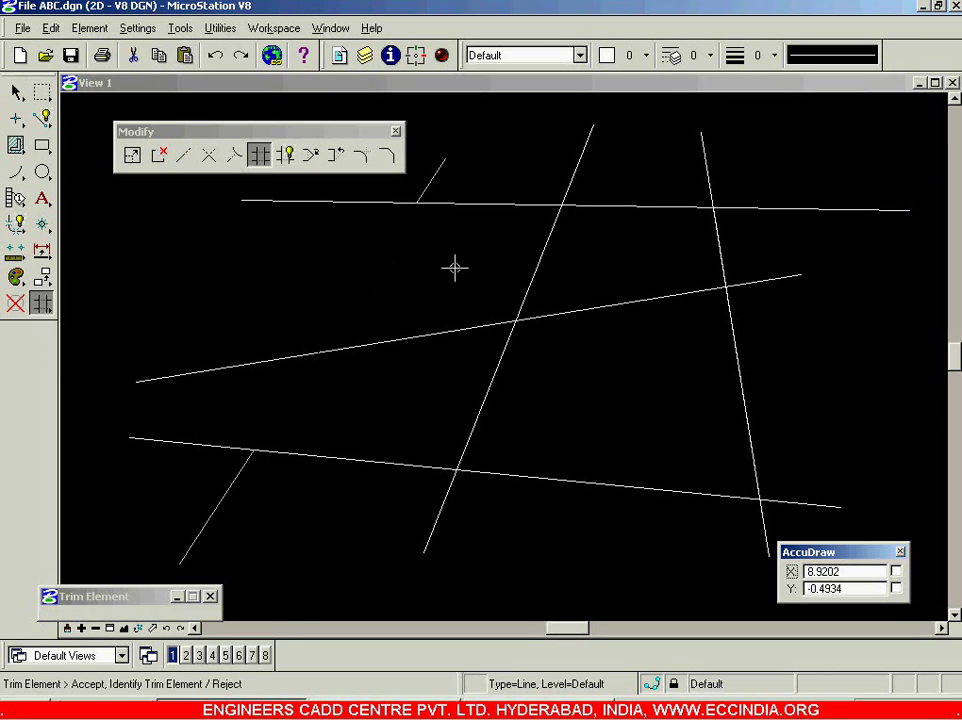
click(528, 275)
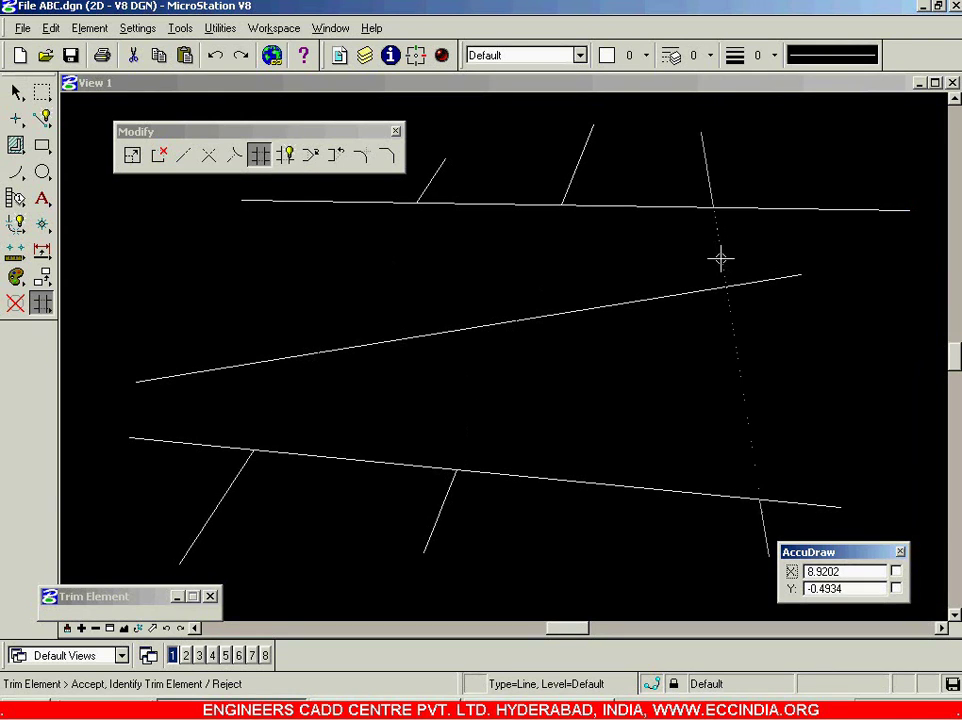
click(833, 340)
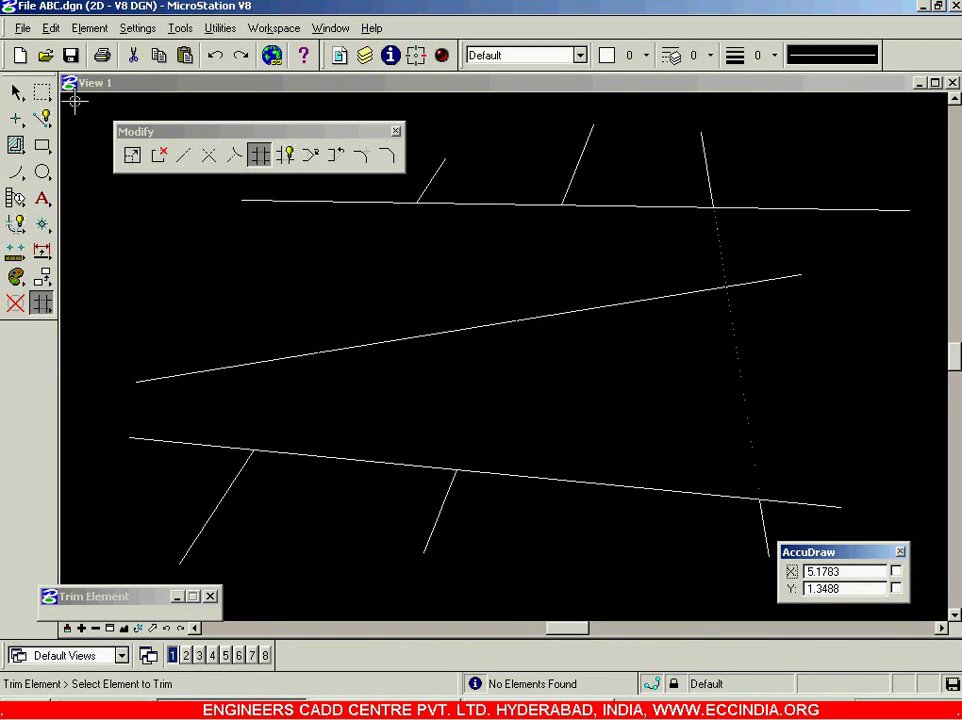
key(ctrl+z)
key(ctrl+z)
key(ctrl+z)
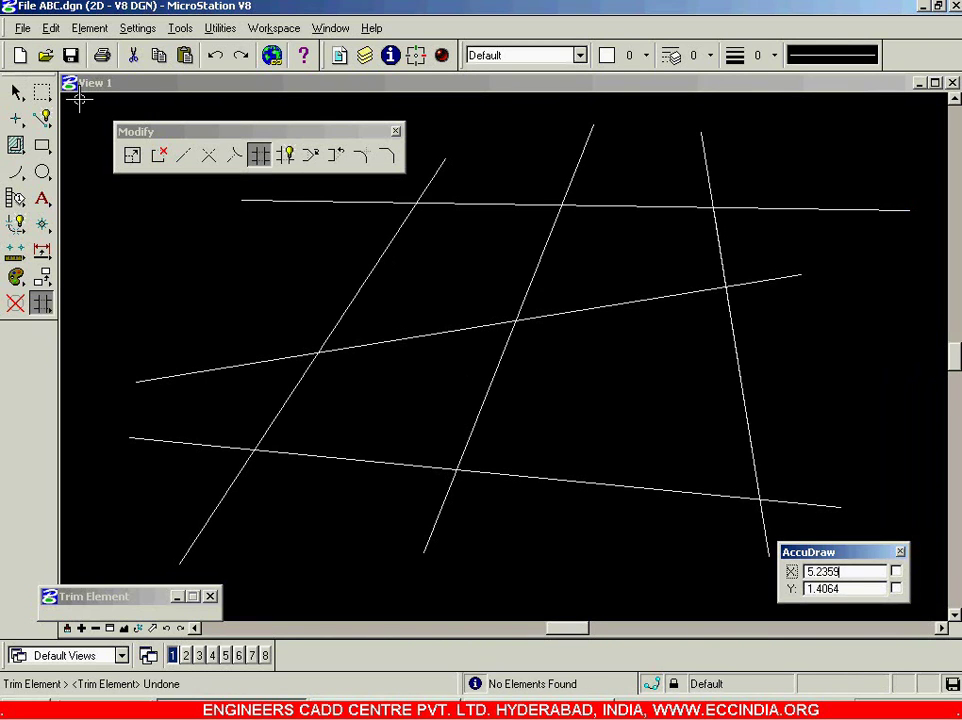
click(16, 92)
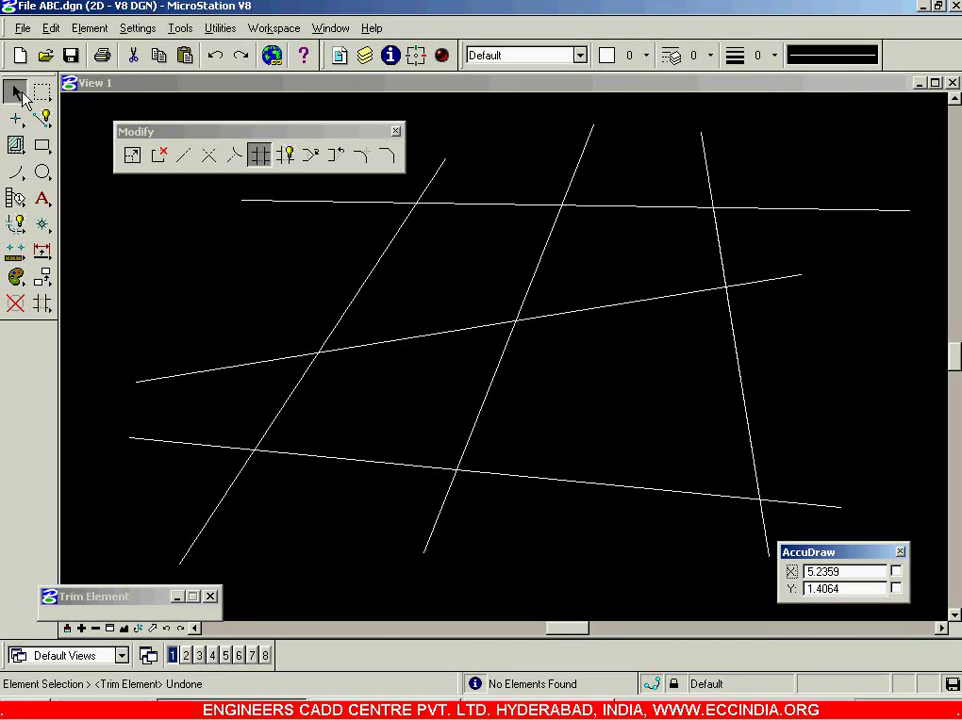
- Start IntelliTrim in Advanced mode with the top and bottom lines as cutting elements
click(289, 155)
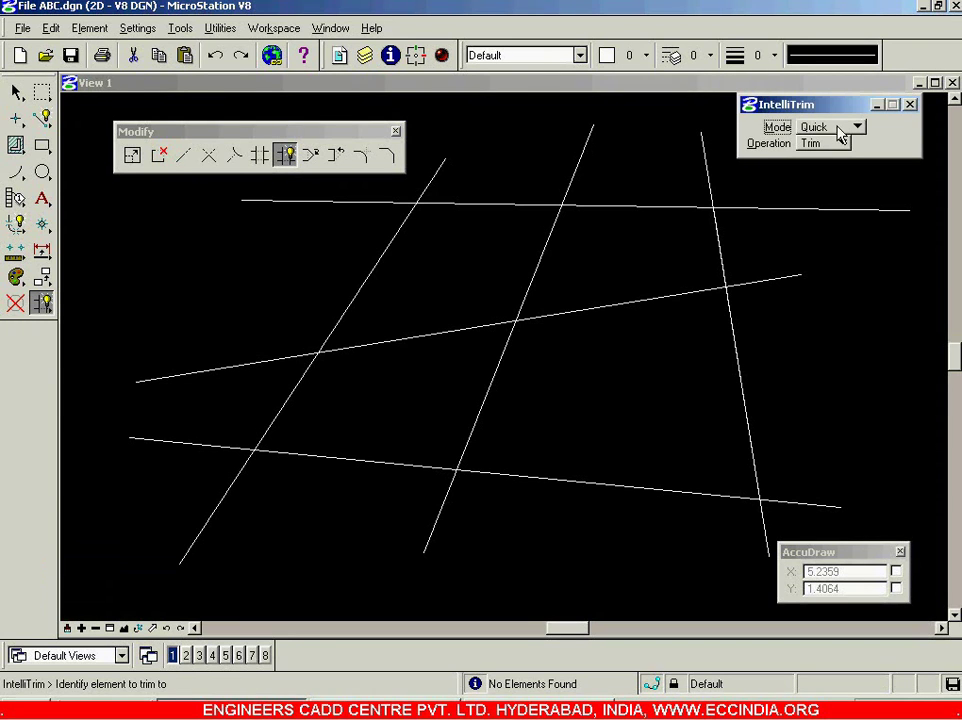
click(855, 127)
click(858, 111)
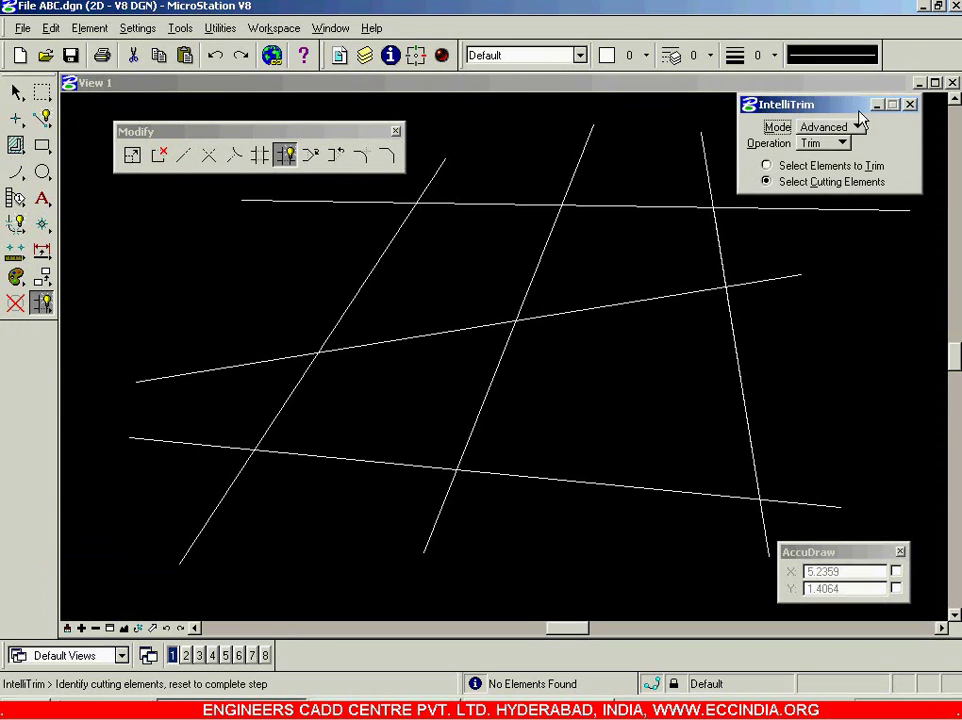
click(829, 207)
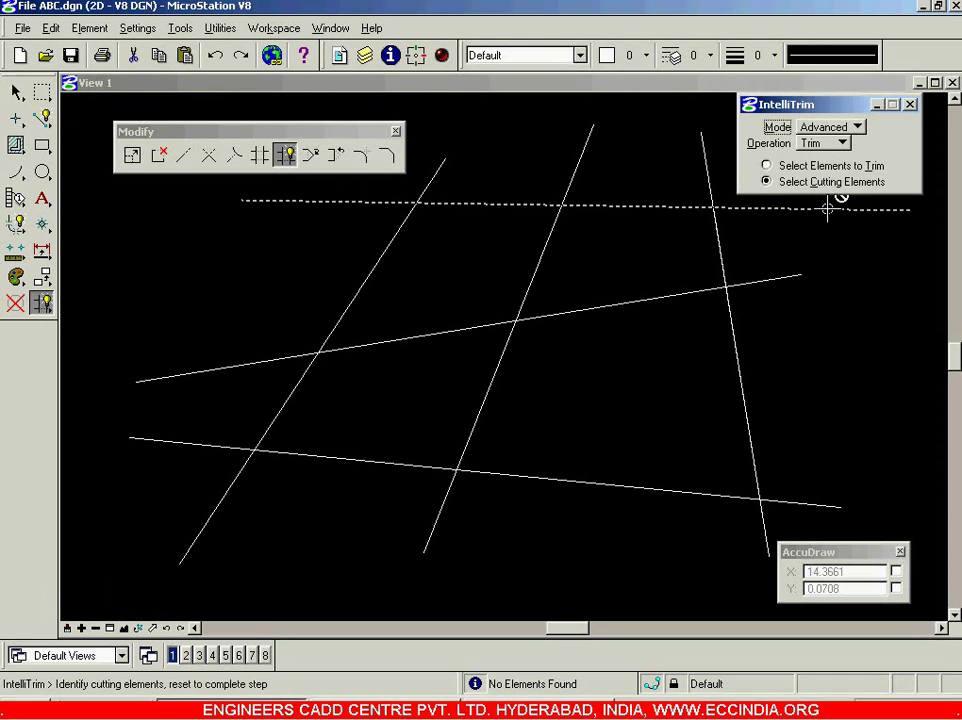
click(800, 502)
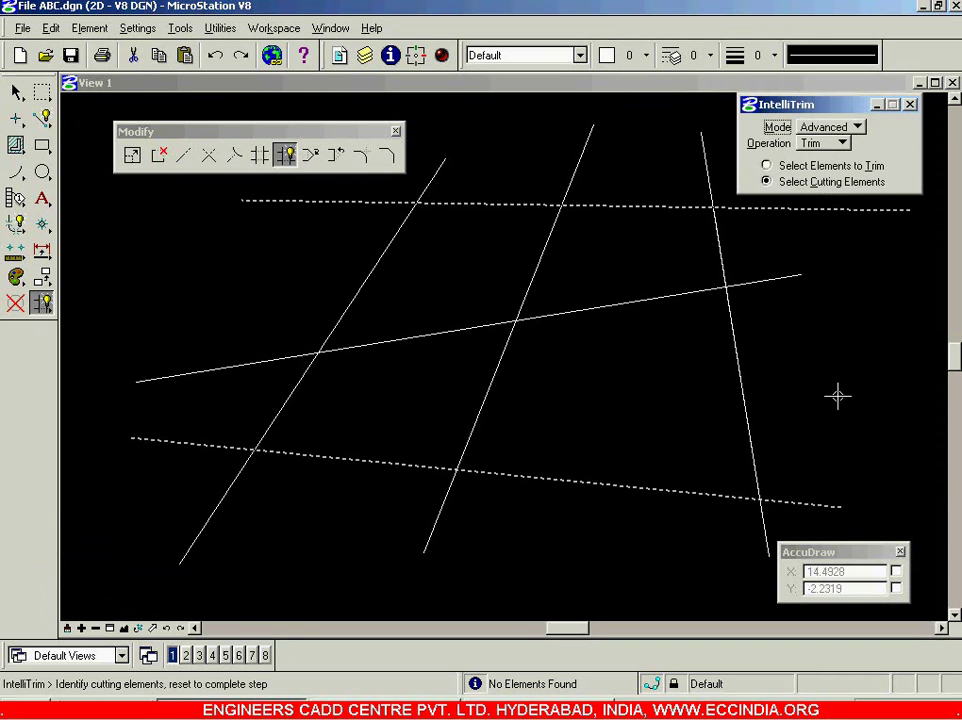
- Mark the right, middle and left steep lines for trimming and complete the trim
click(821, 166)
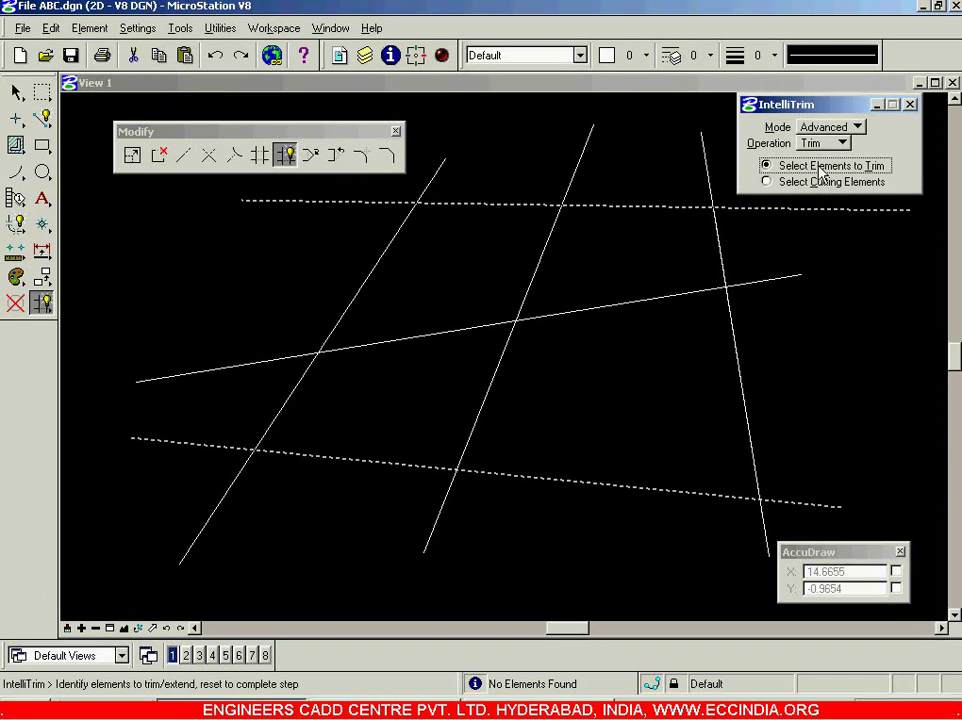
click(737, 362)
click(502, 363)
click(307, 374)
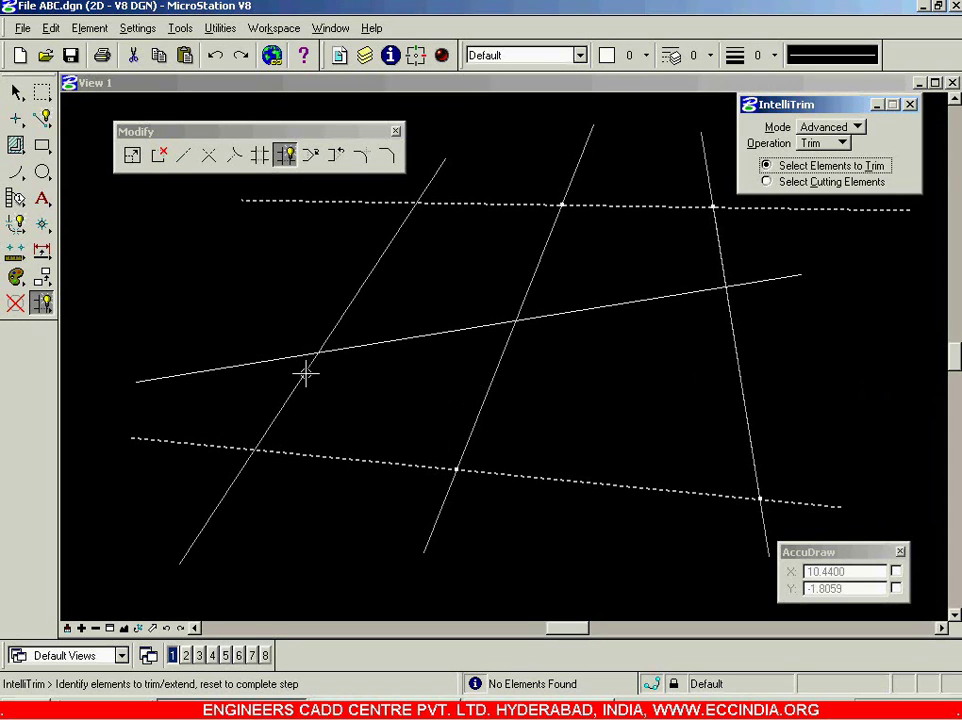
click(127, 239)
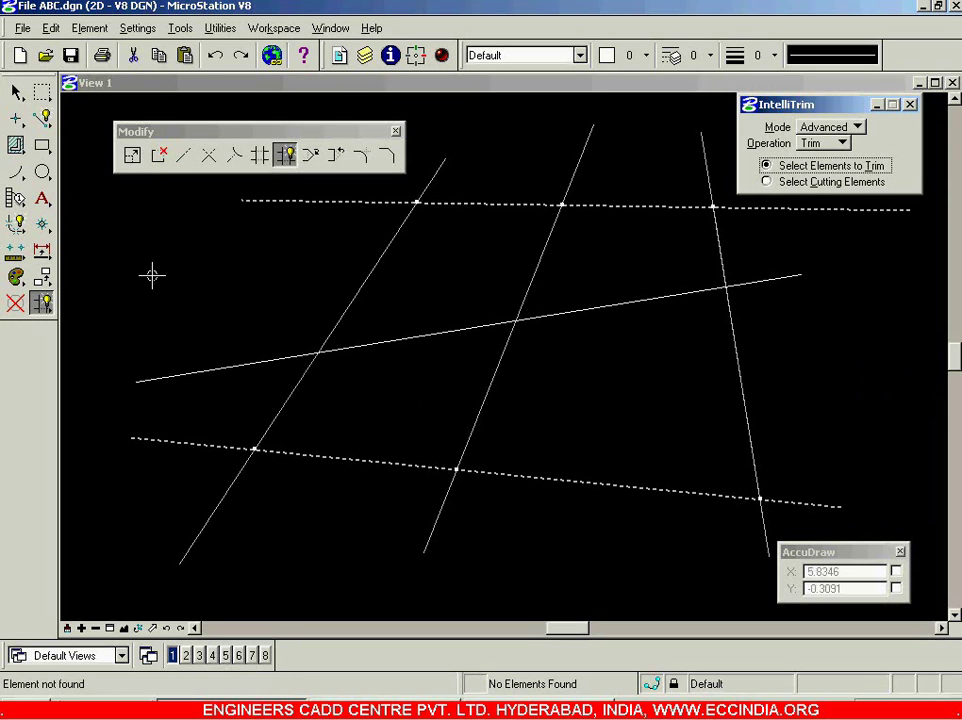
right_click(155, 279)
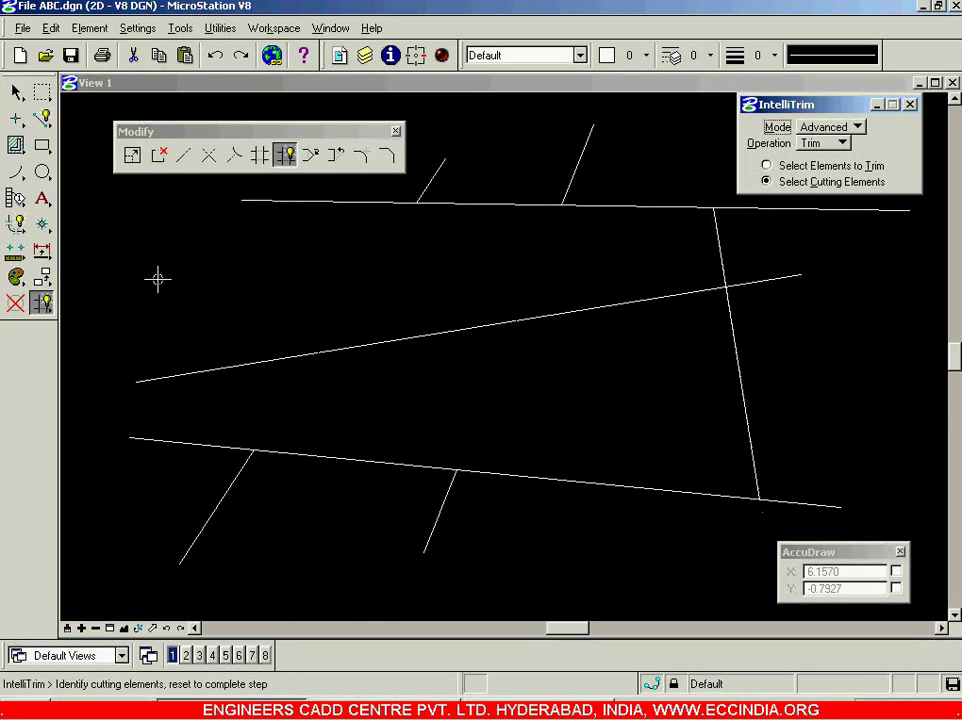